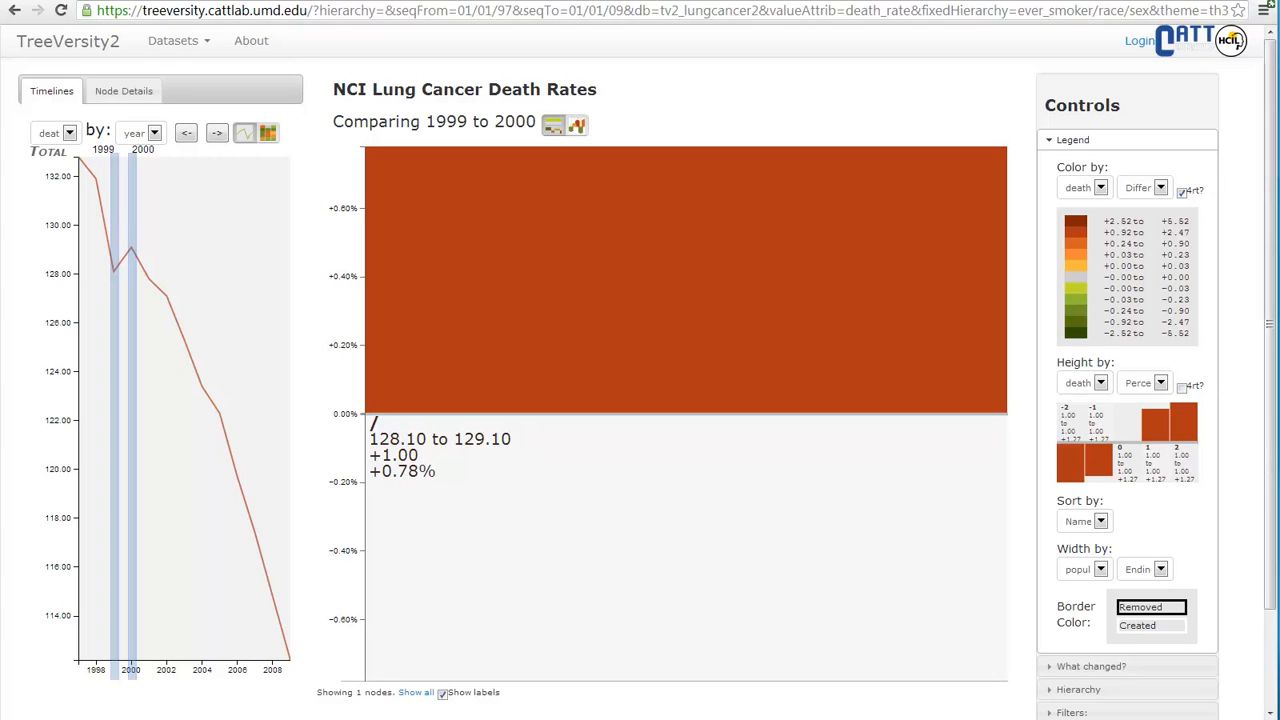
- Shift the comparison back to 1998–1999, return it to 1999–2000, and inspect the total node's details
{"action": "left_click", "coordinate": [185, 137]}
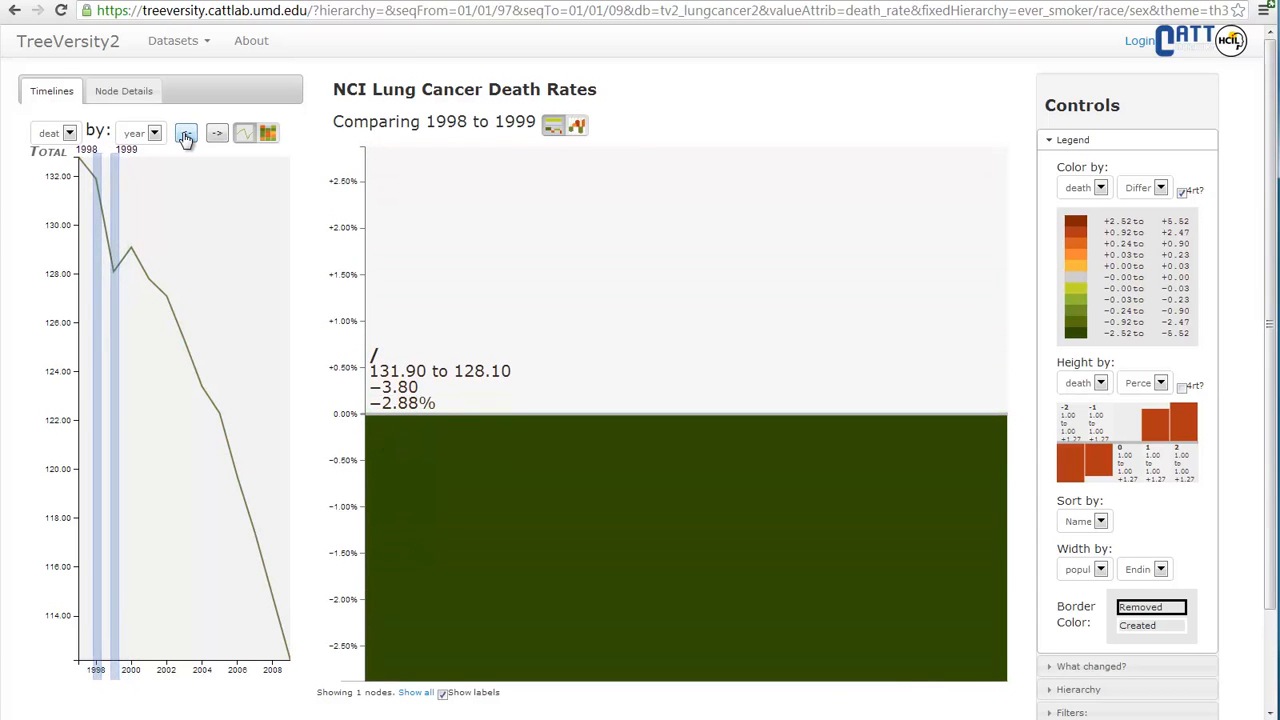
{"action": "left_click", "coordinate": [208, 134]}
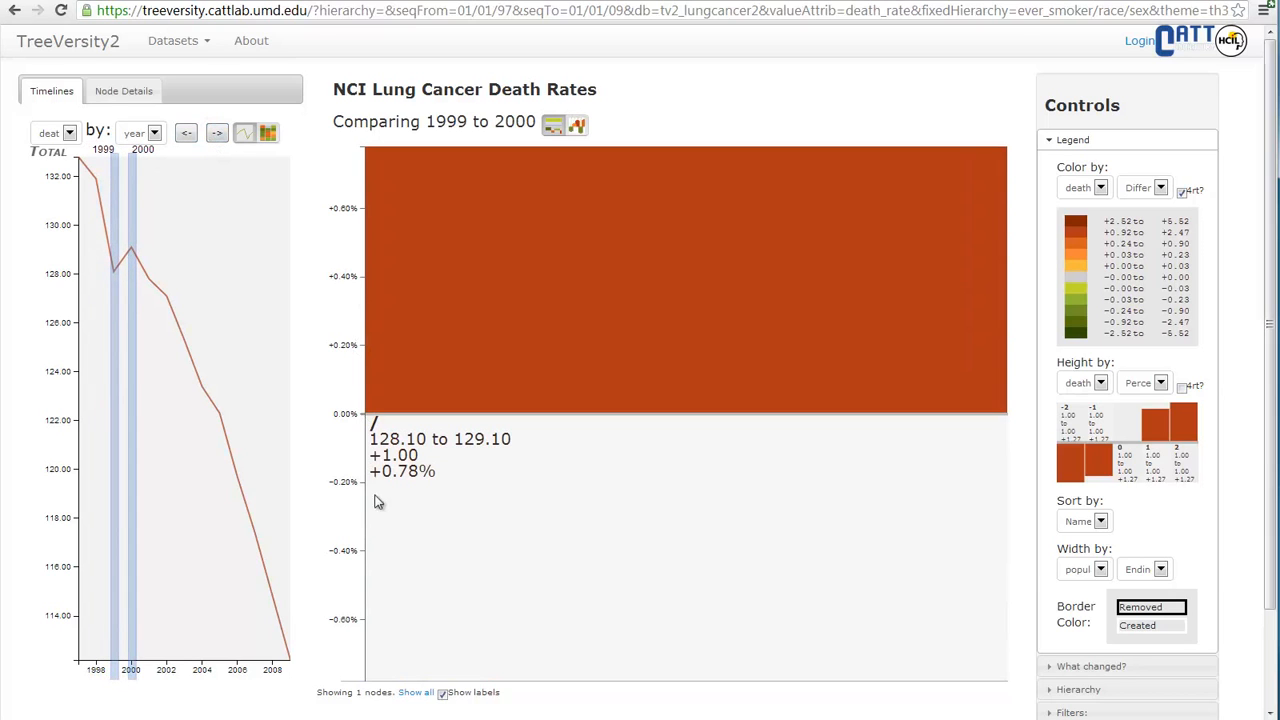
{"action": "mouse_move", "coordinate": [404, 462]}
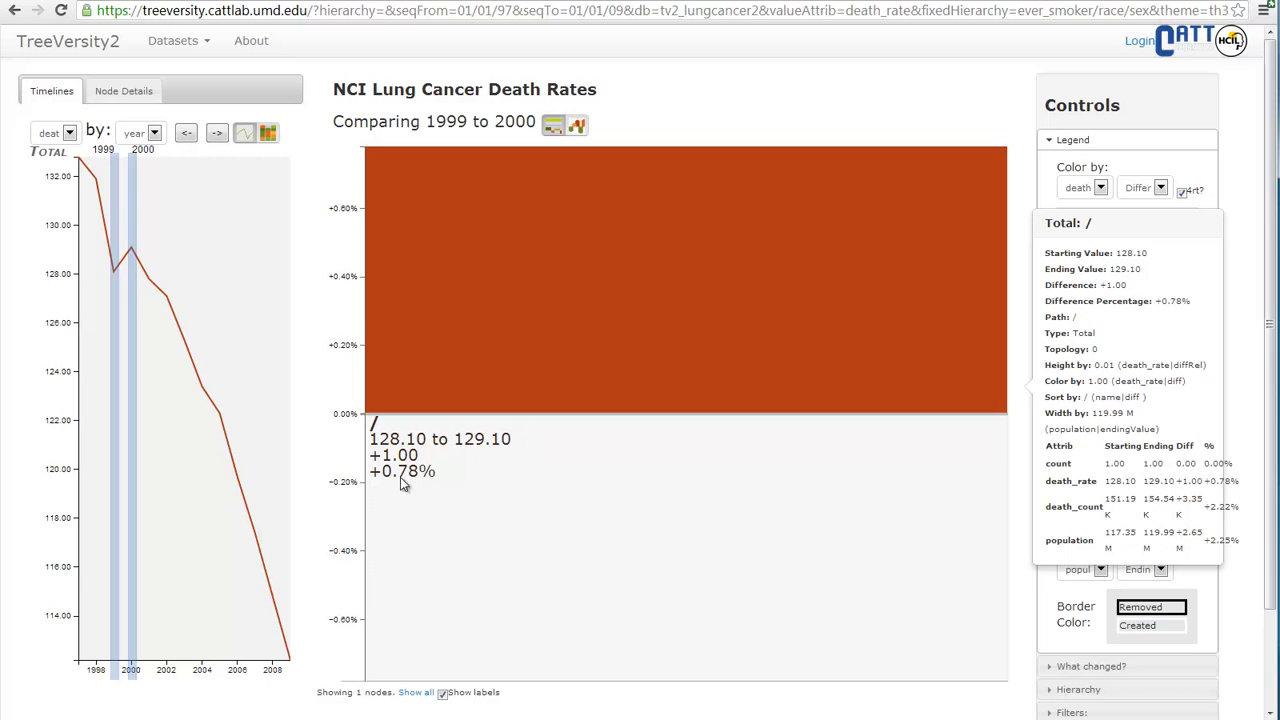
- Advance the total death rate comparison one year at a time until it compares 2005 to 2006
{"action": "left_click", "coordinate": [217, 137]}
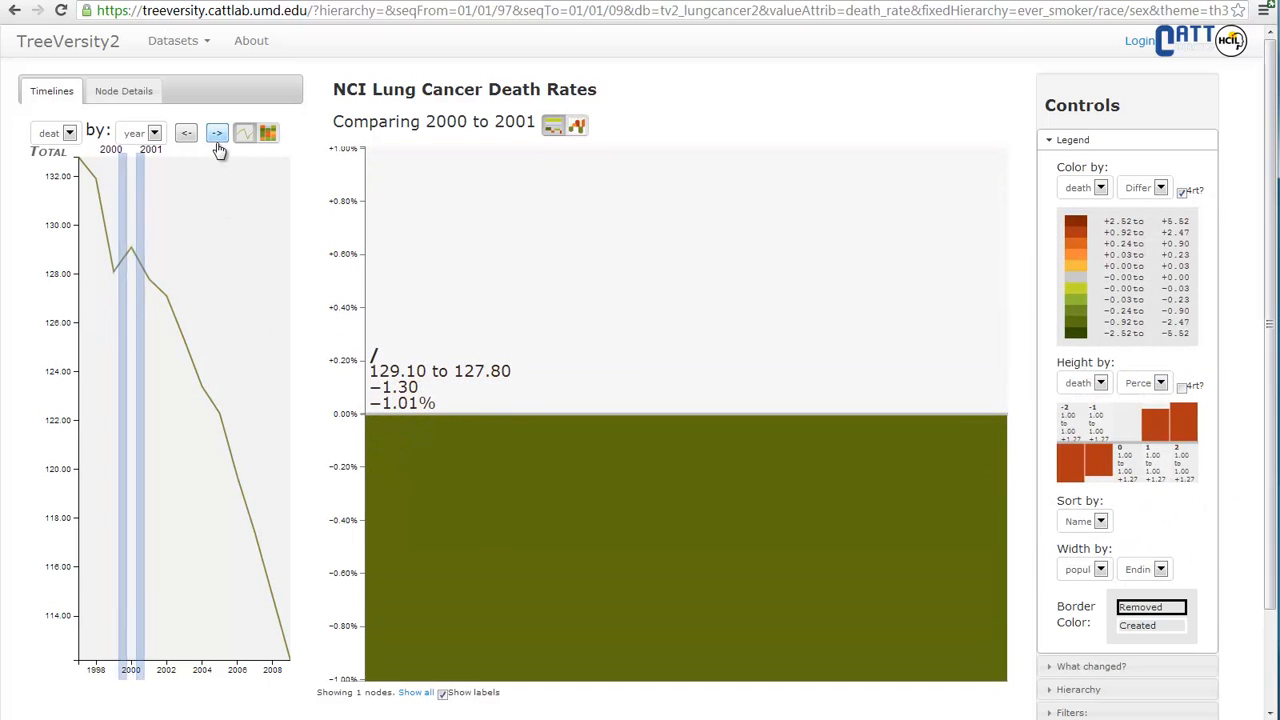
{"action": "left_click", "coordinate": [217, 137]}
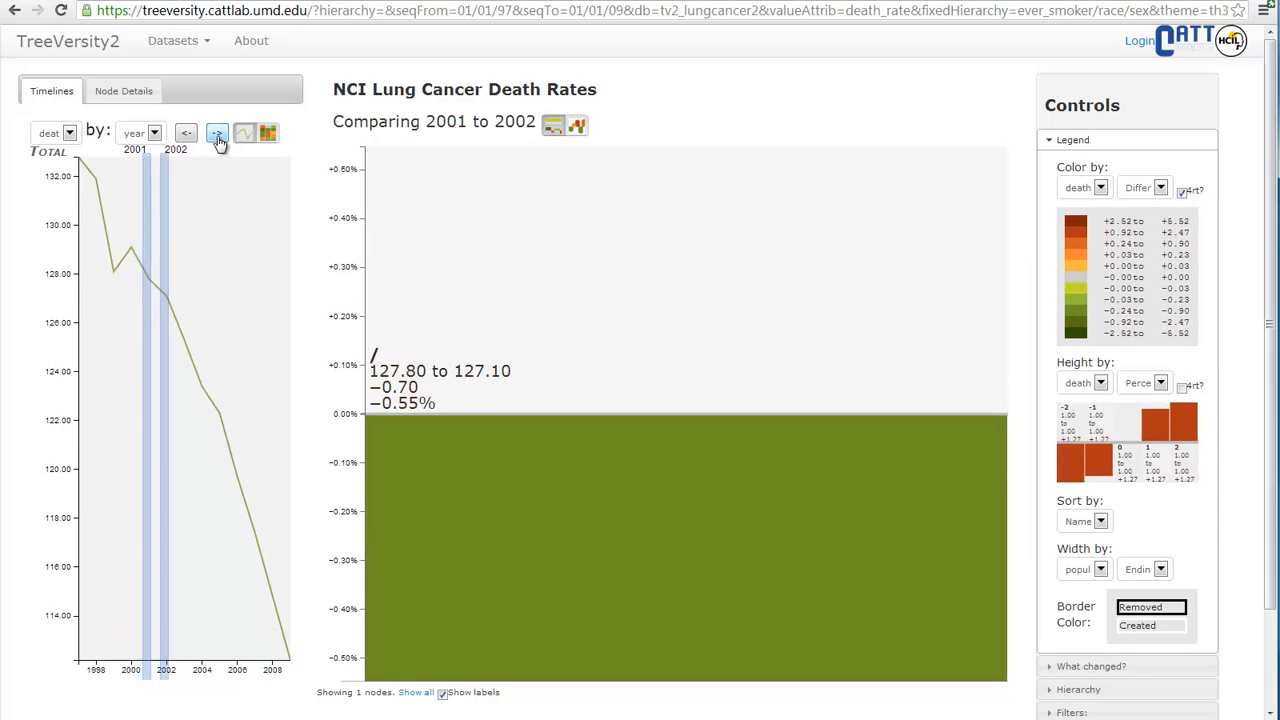
{"action": "left_click", "coordinate": [217, 137]}
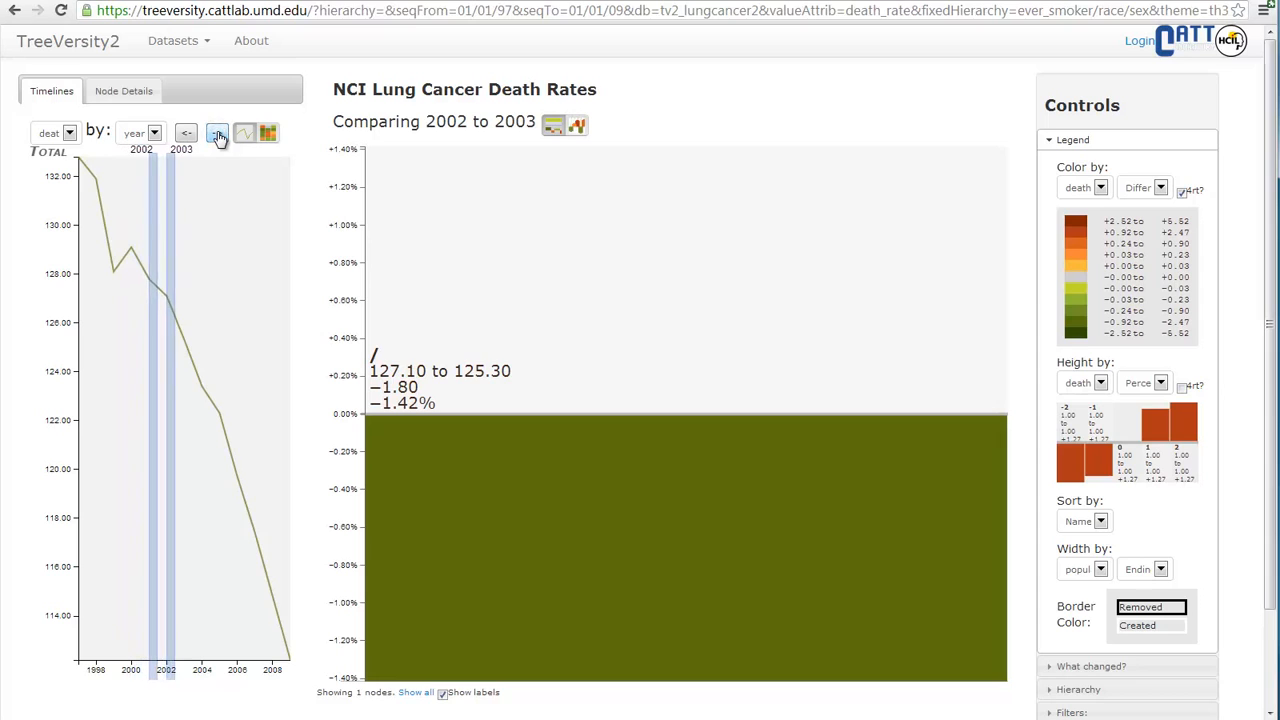
{"action": "left_click", "coordinate": [217, 137]}
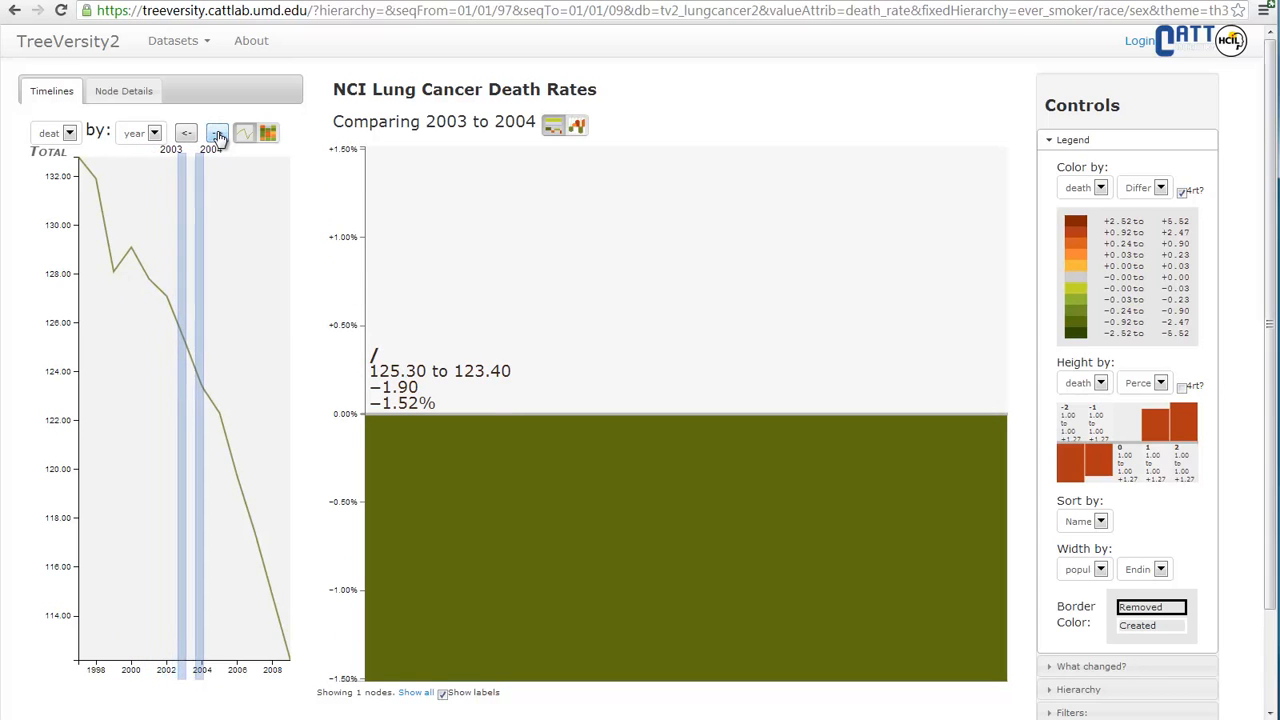
{"action": "left_click", "coordinate": [217, 137]}
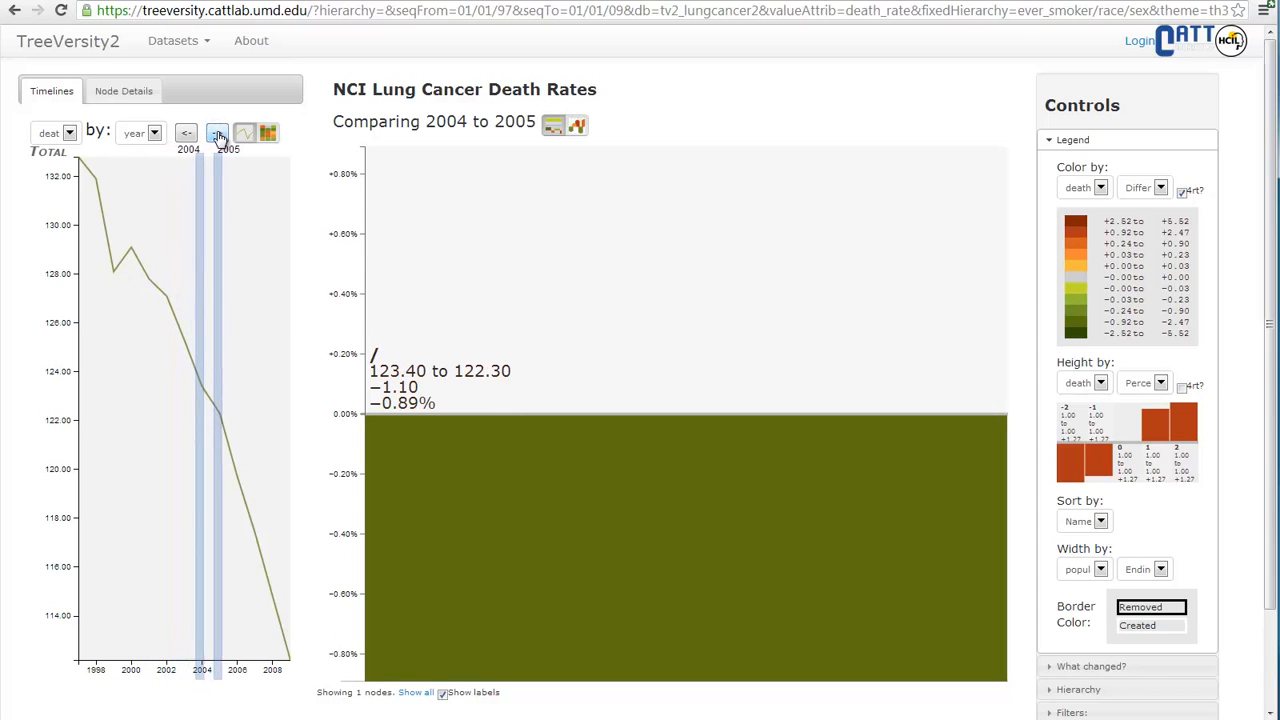
{"action": "left_click", "coordinate": [217, 137]}
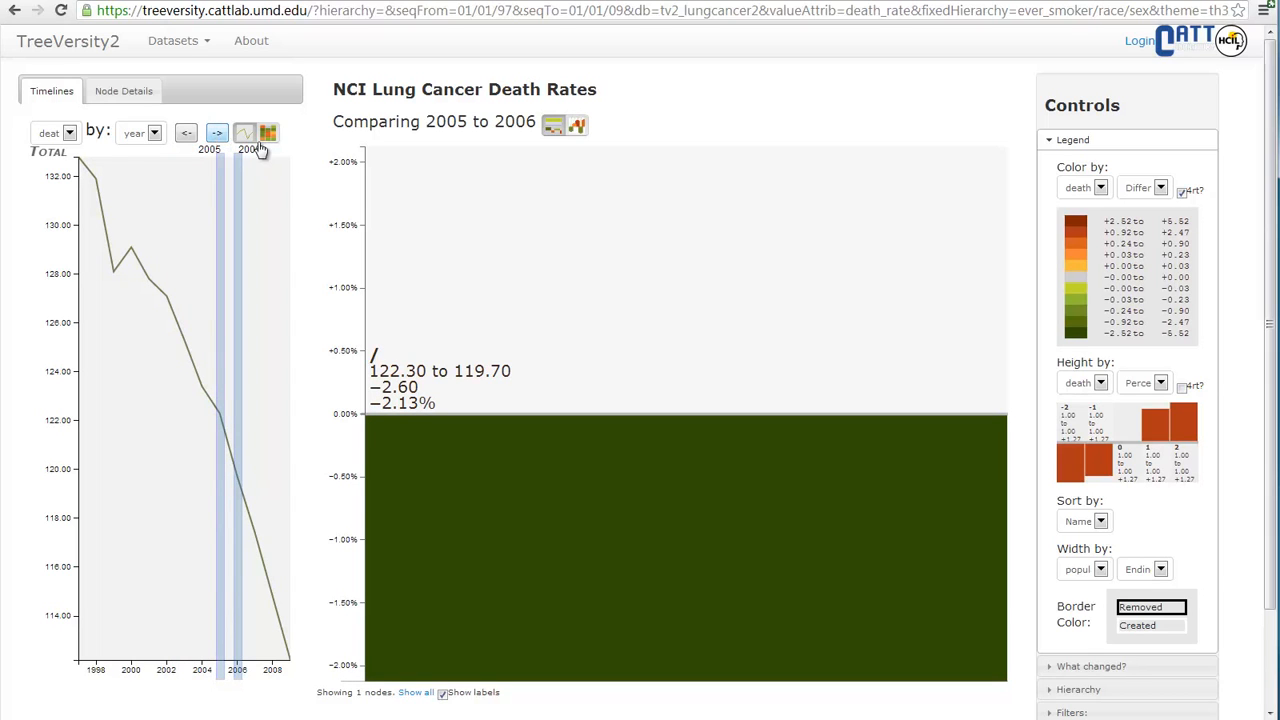
- Add the race attribute to the empty hierarchy and redraw the visualization
{"action": "left_click", "coordinate": [1112, 700]}
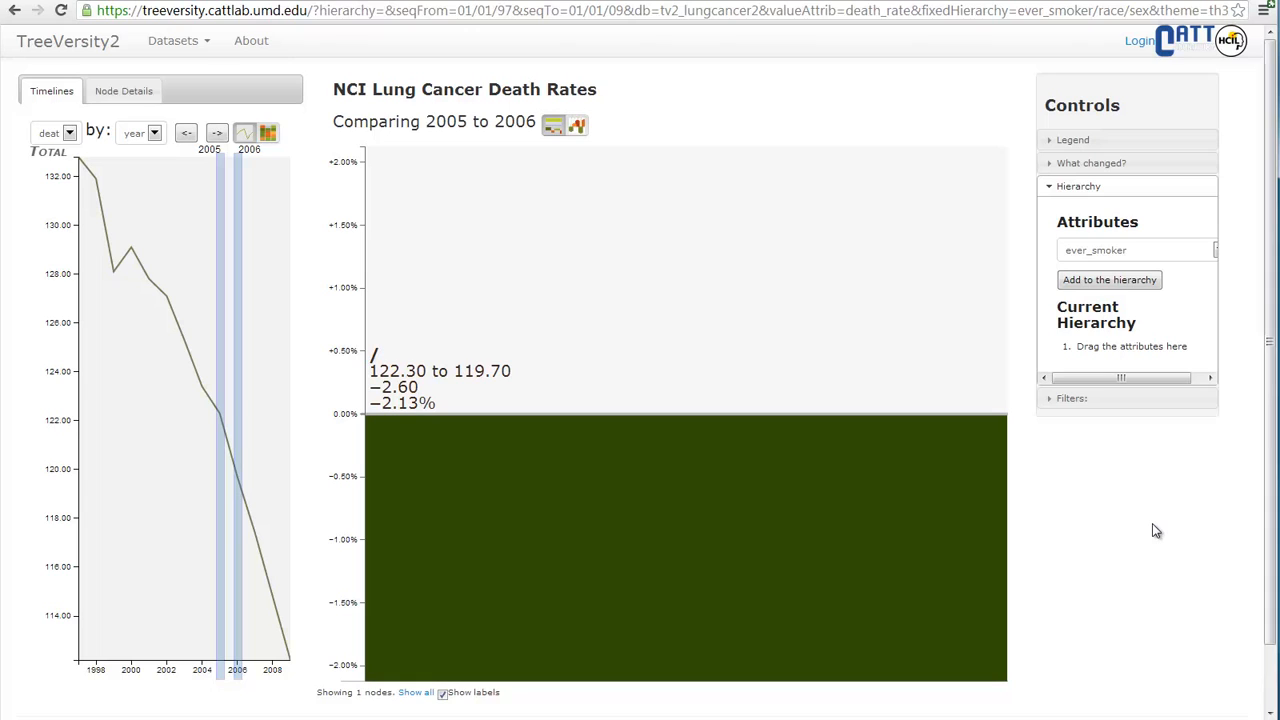
{"action": "left_click", "coordinate": [1185, 251]}
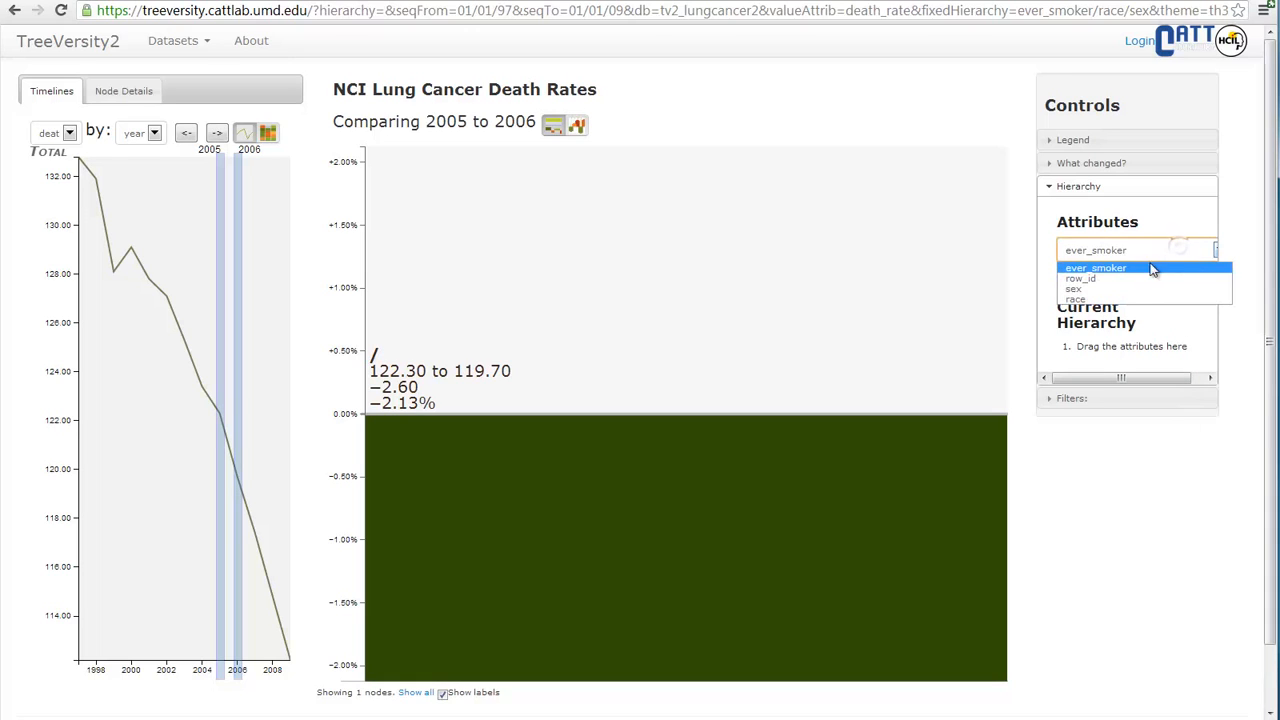
{"action": "left_click", "coordinate": [1105, 299]}
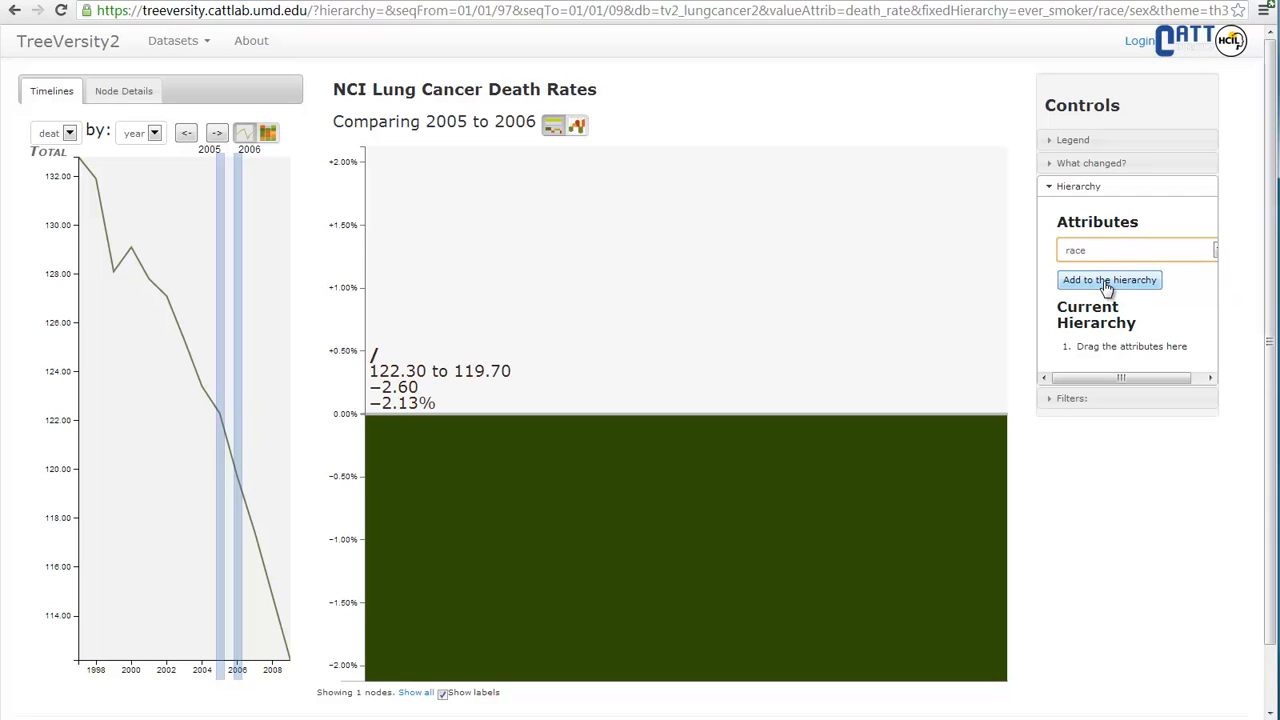
{"action": "left_click", "coordinate": [1107, 285]}
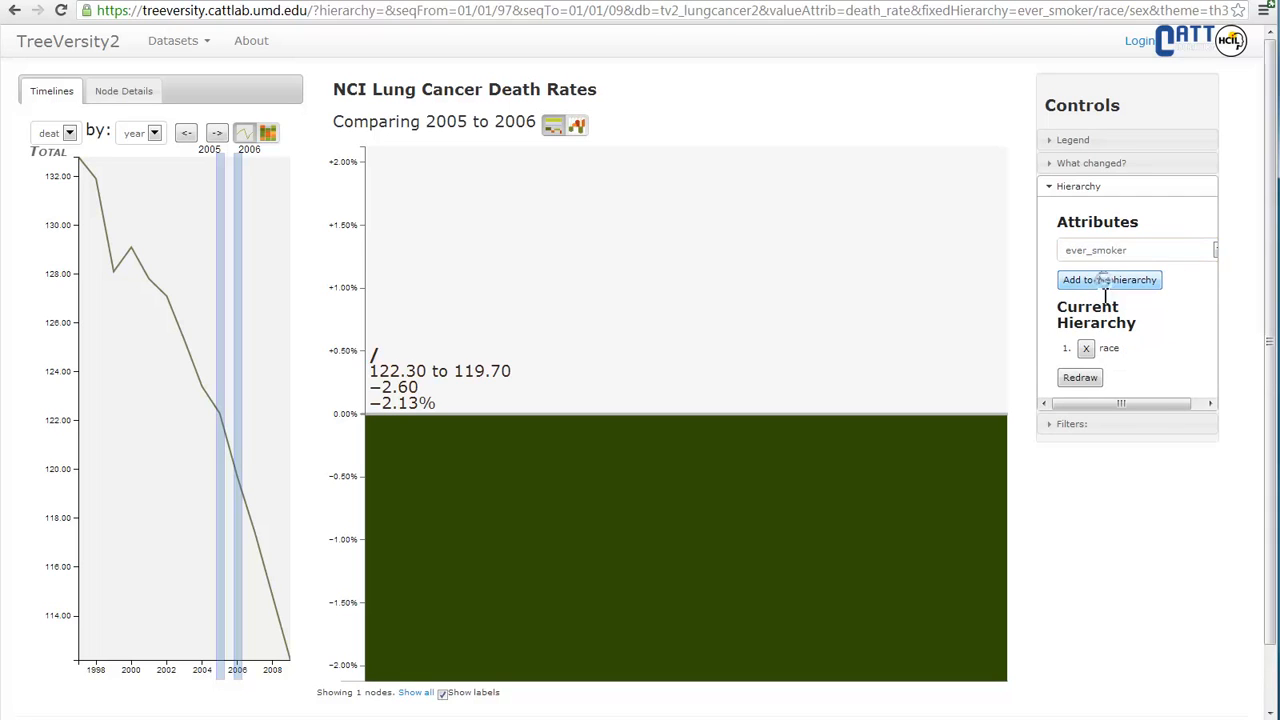
{"action": "left_click", "coordinate": [1088, 384]}
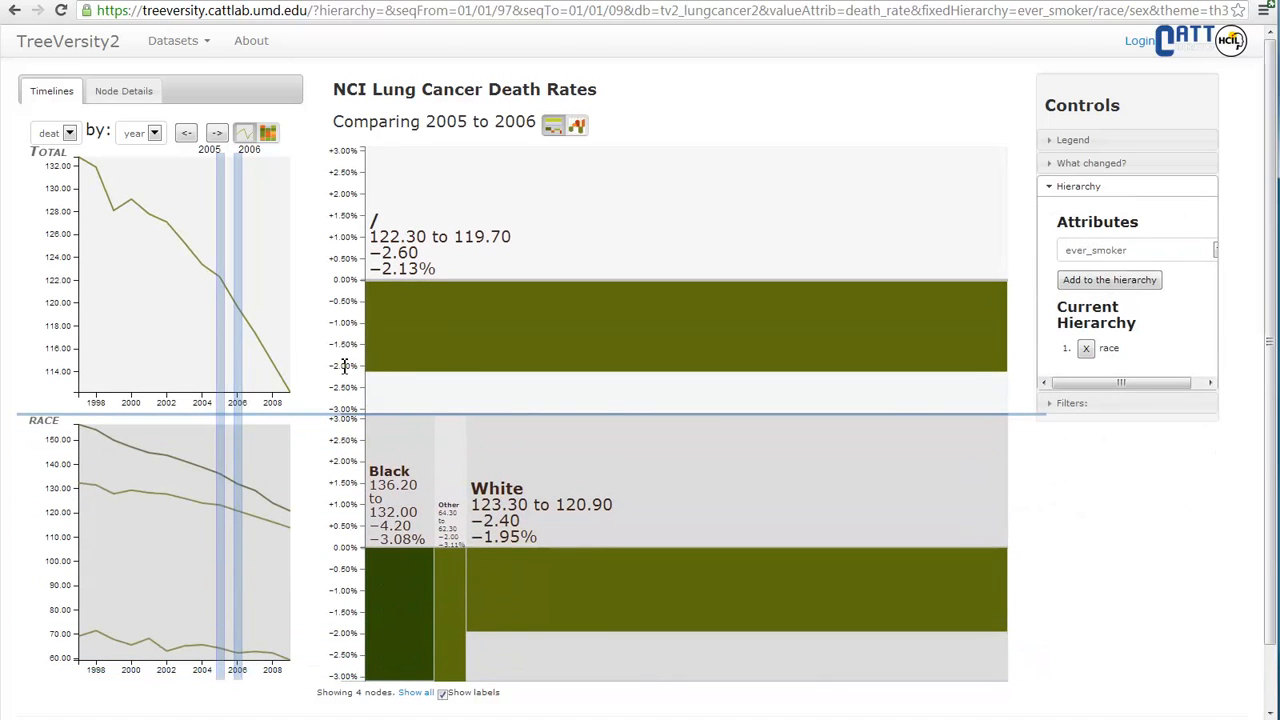
- Inspect the details of the total and White nodes, and show the legend for color, height and width
{"action": "mouse_move", "coordinate": [746, 266]}
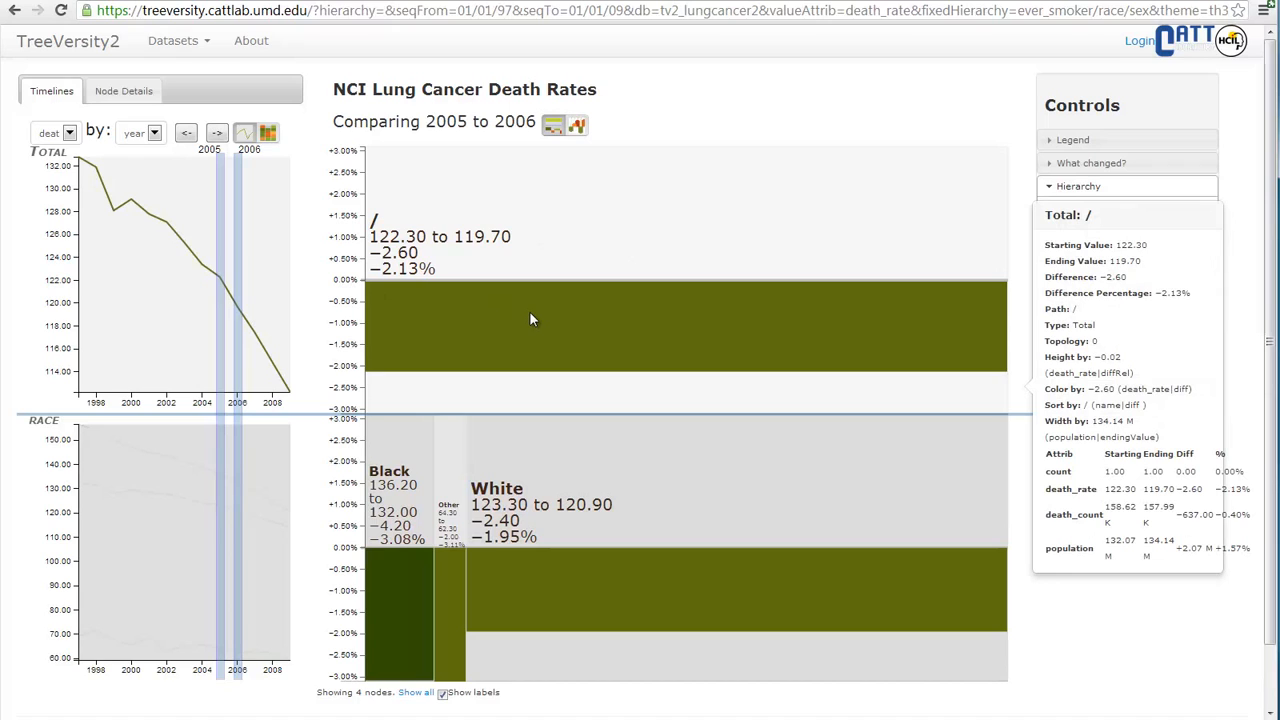
{"action": "mouse_move", "coordinate": [579, 589]}
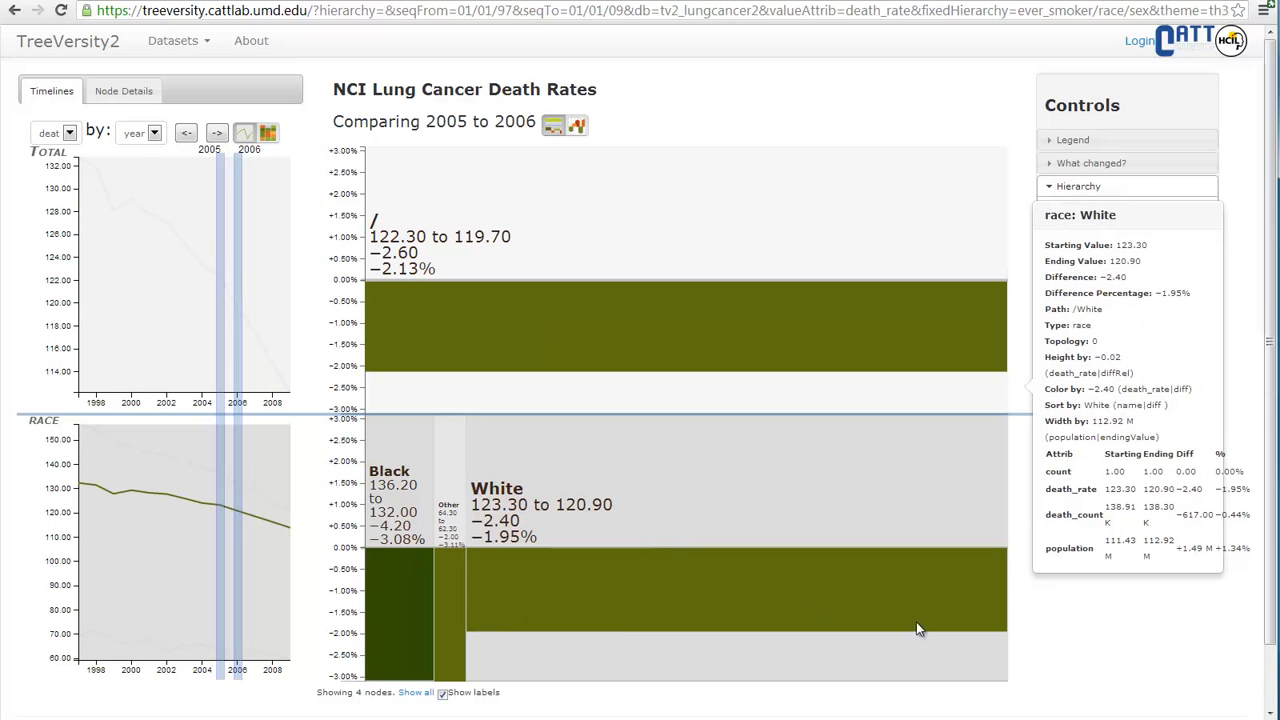
{"action": "left_click", "coordinate": [1072, 140]}
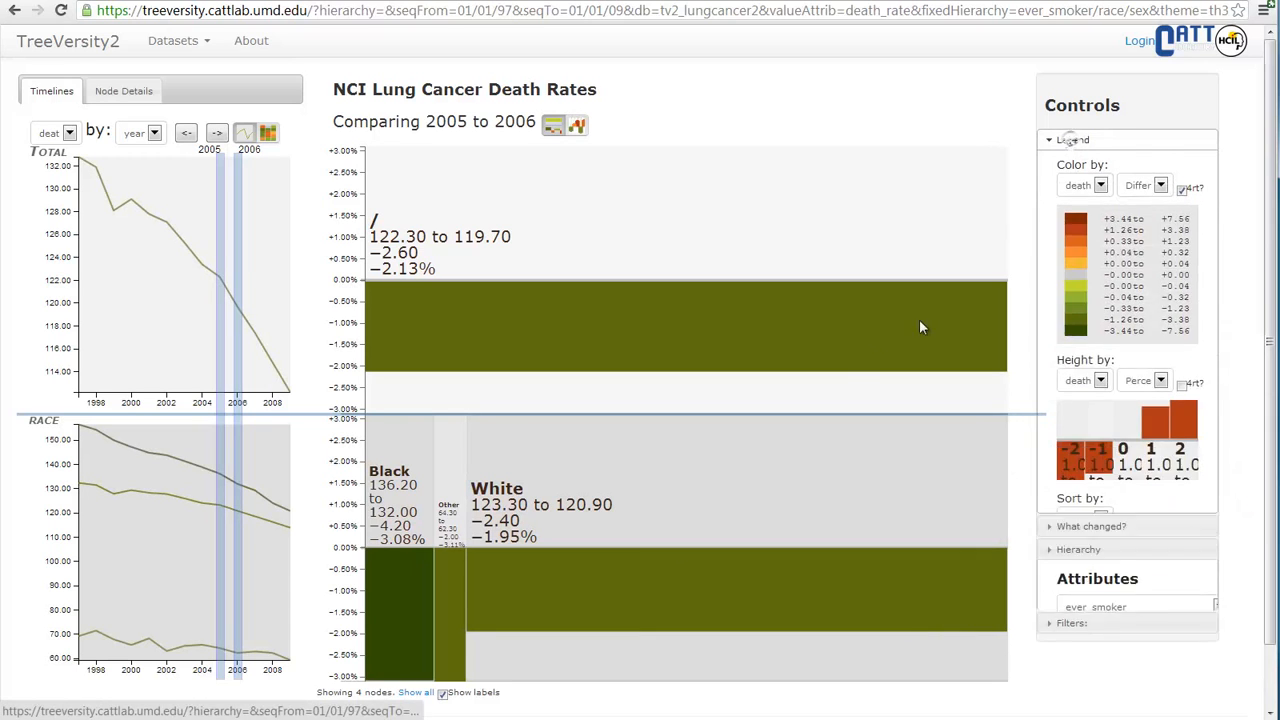
{"action": "mouse_move", "coordinate": [479, 521]}
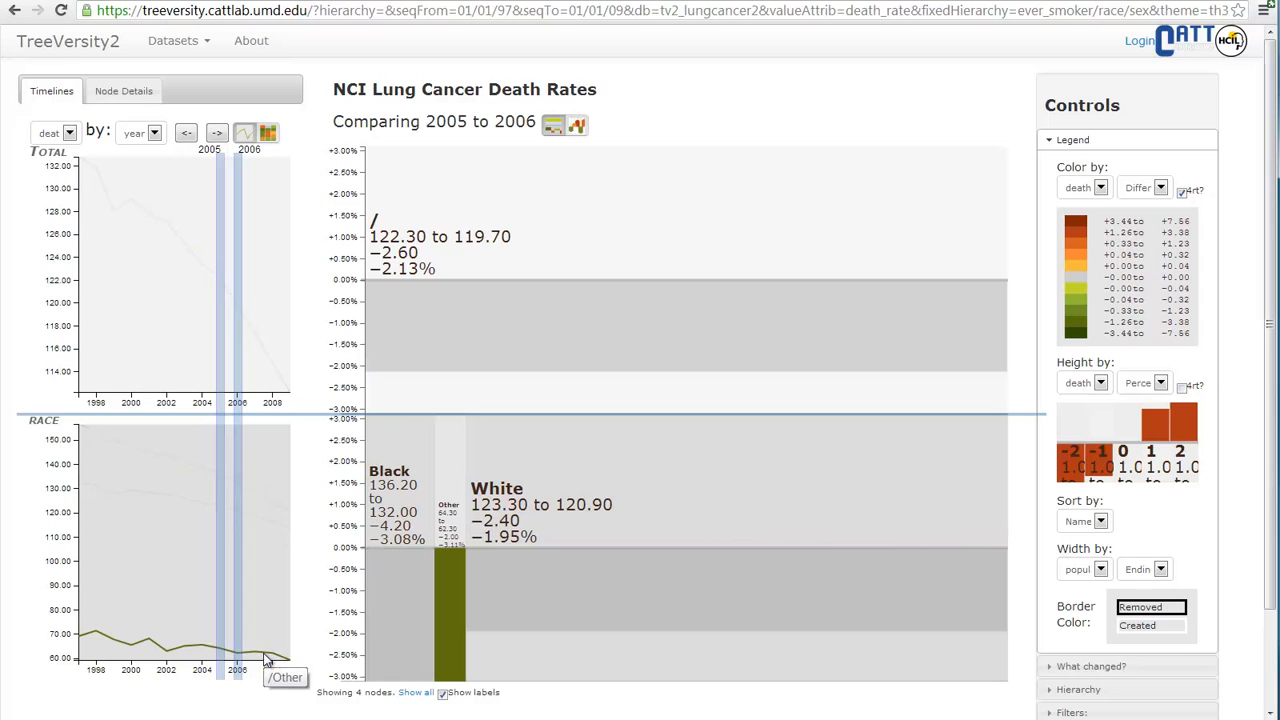
- Move the race breakdown's comparison back two years to 2003–2004 and examine its nodes
{"action": "left_click", "coordinate": [186, 134]}
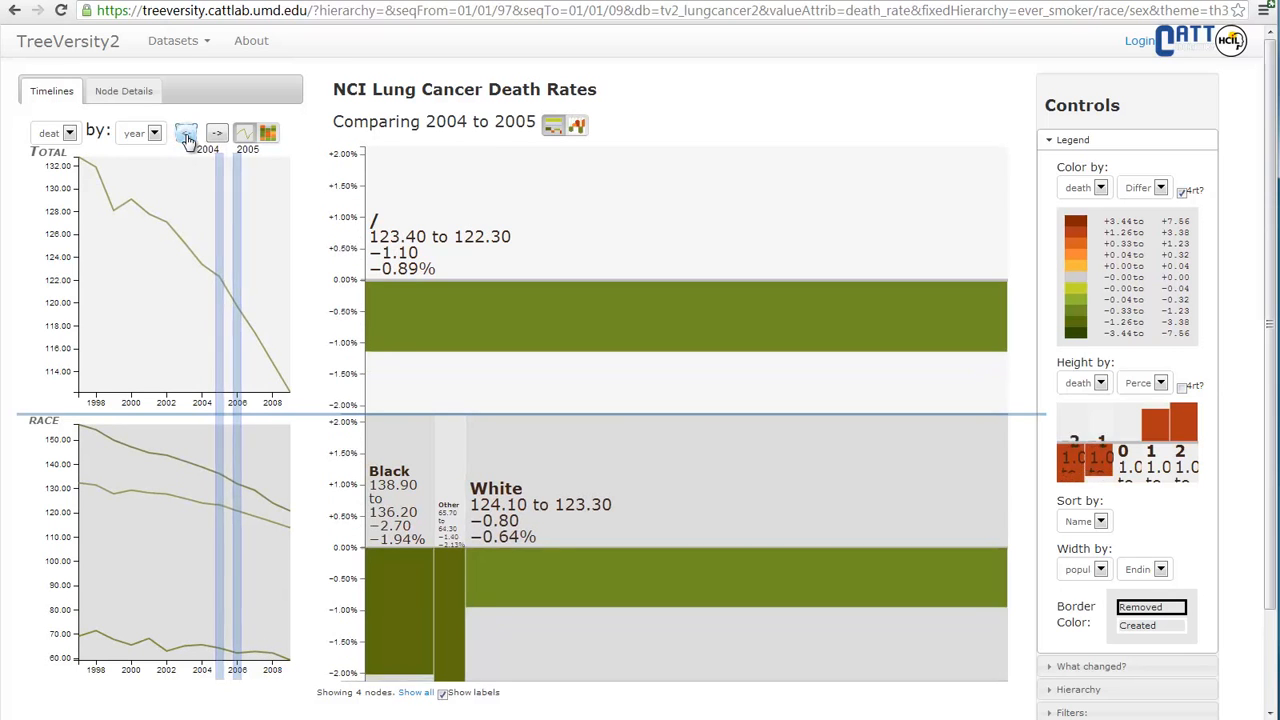
{"action": "left_click", "coordinate": [186, 134]}
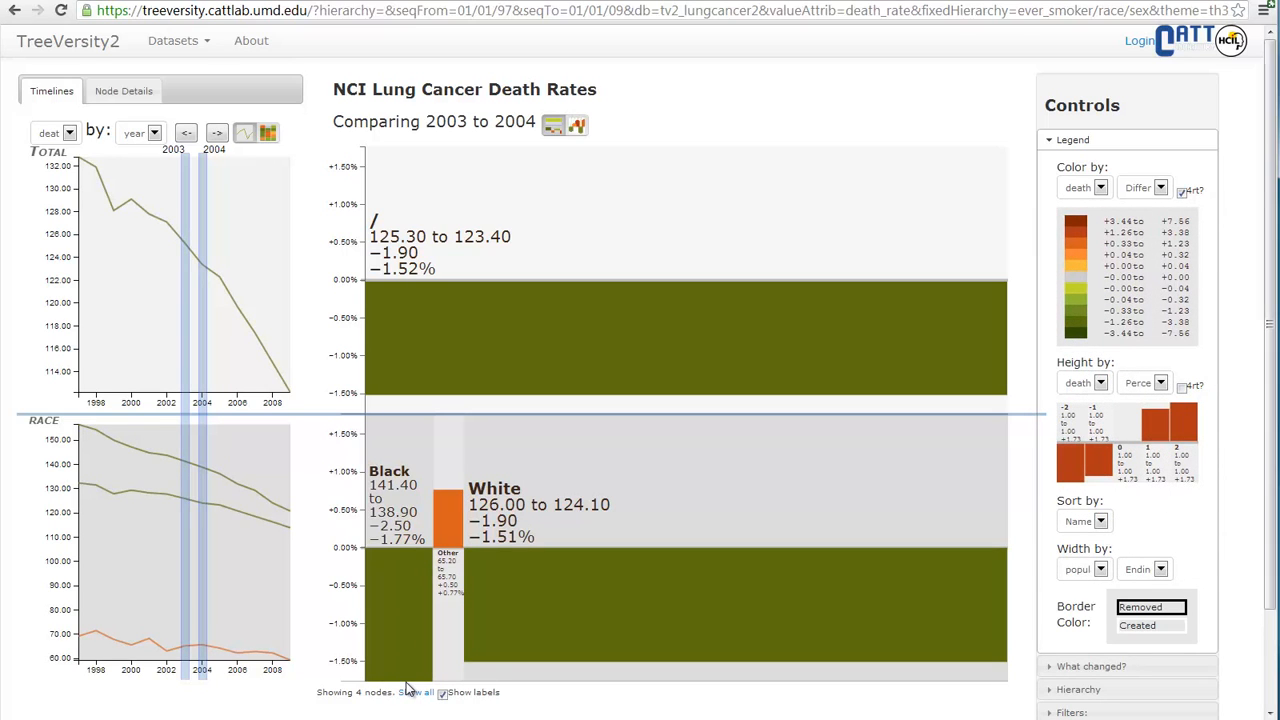
{"action": "mouse_move", "coordinate": [525, 575]}
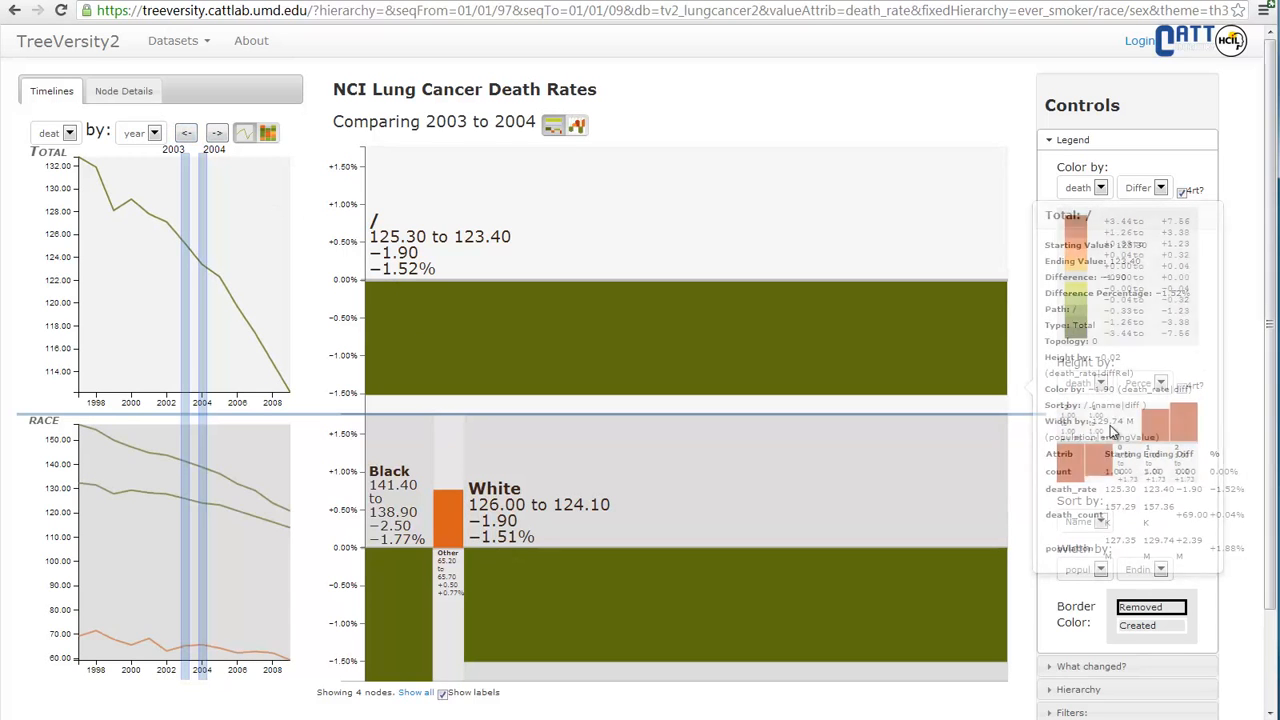
- Add the sex attribute as the second hierarchy level below race and redraw the visualization
{"action": "left_click", "coordinate": [1108, 704]}
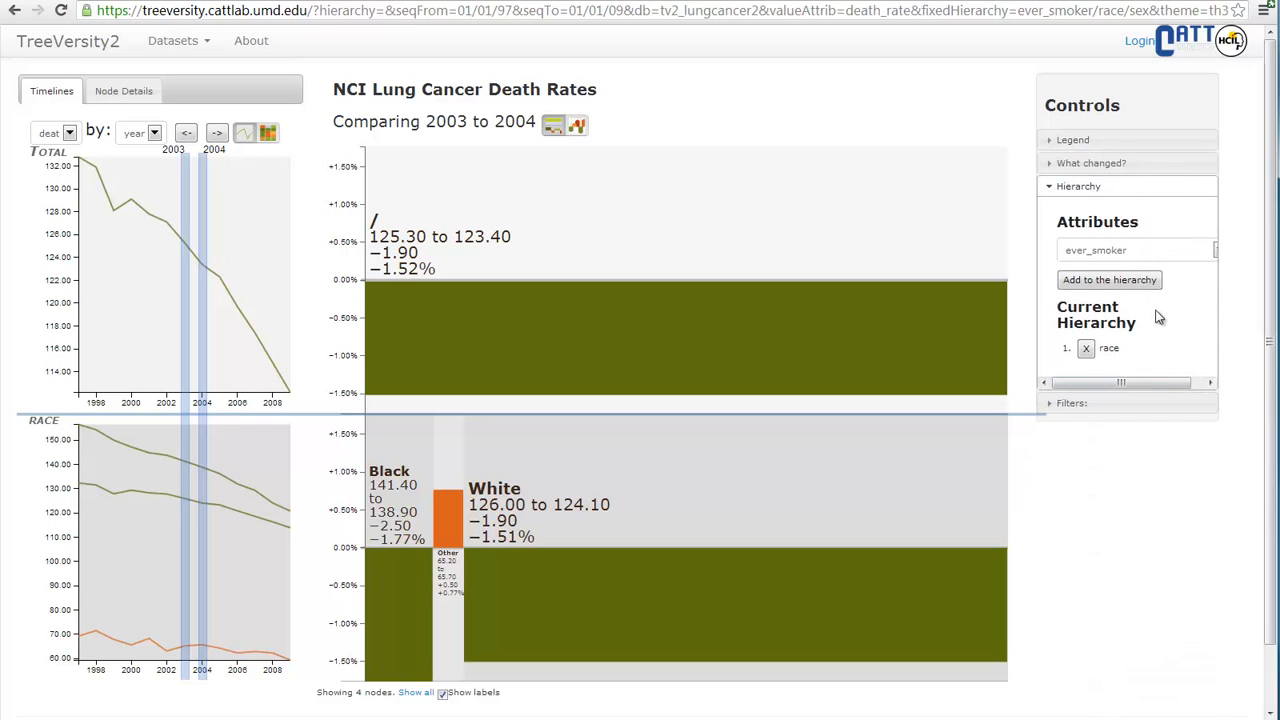
{"action": "left_click", "coordinate": [1138, 258]}
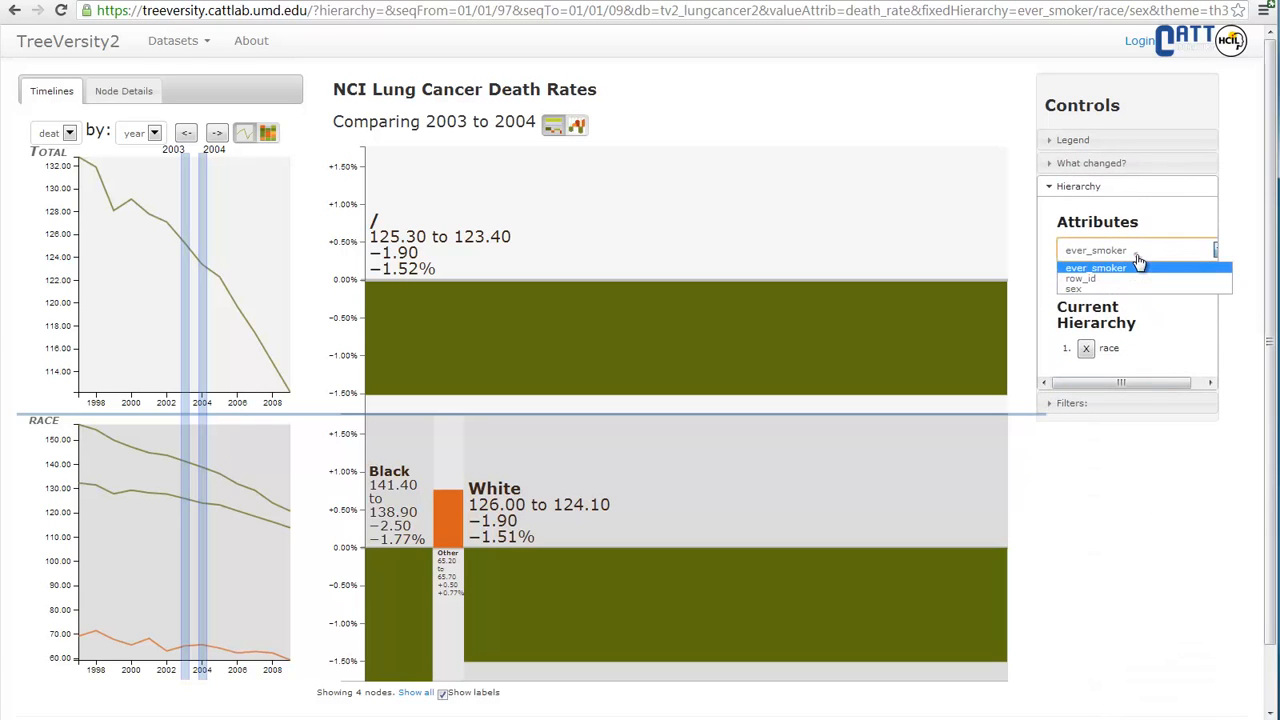
{"action": "left_click", "coordinate": [1088, 289]}
{"action": "left_click", "coordinate": [1087, 282]}
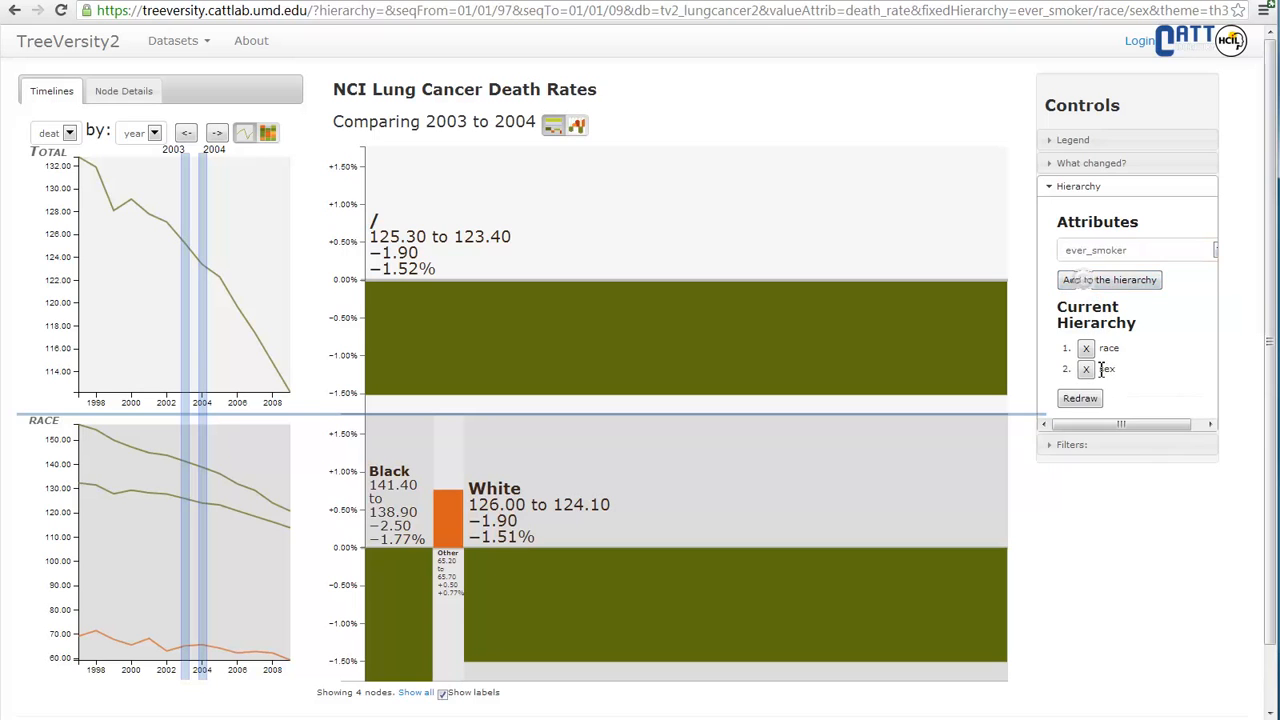
{"action": "left_click", "coordinate": [1088, 400]}
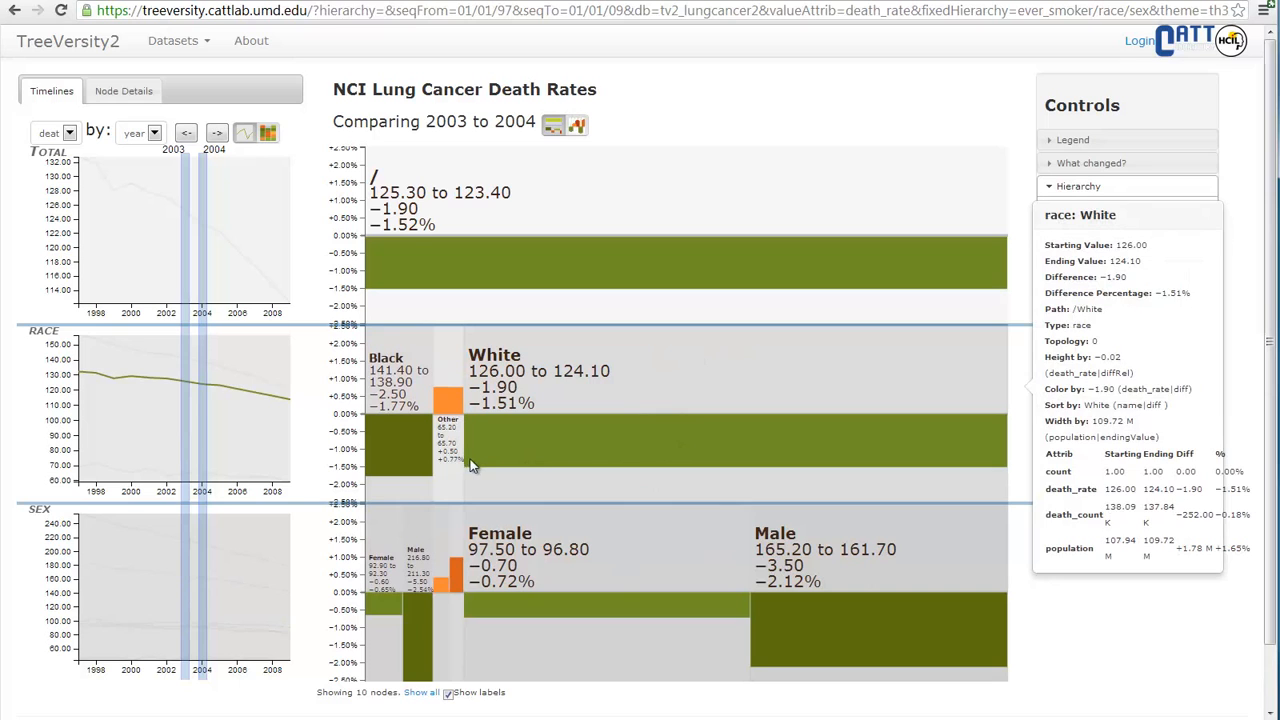
- Step the race and sex comparison back one year at a time until it compares 1999 to 2000
{"action": "left_click", "coordinate": [186, 136]}
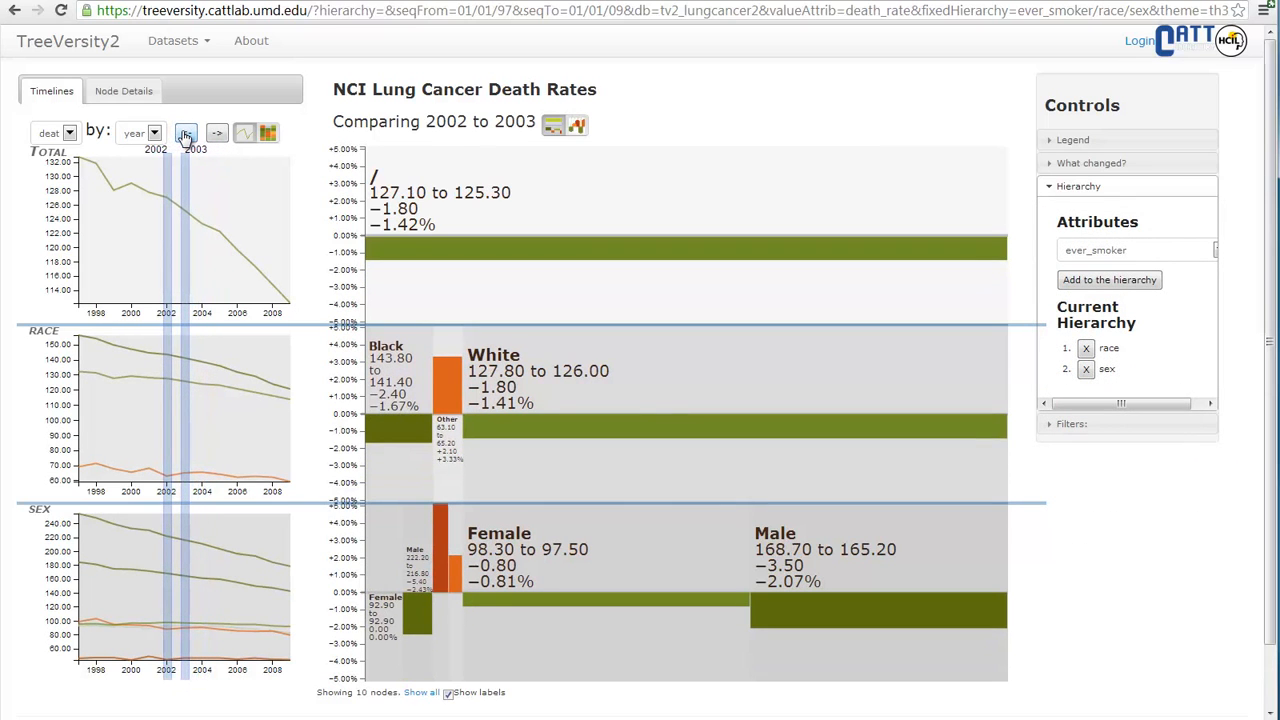
{"action": "left_click", "coordinate": [186, 136]}
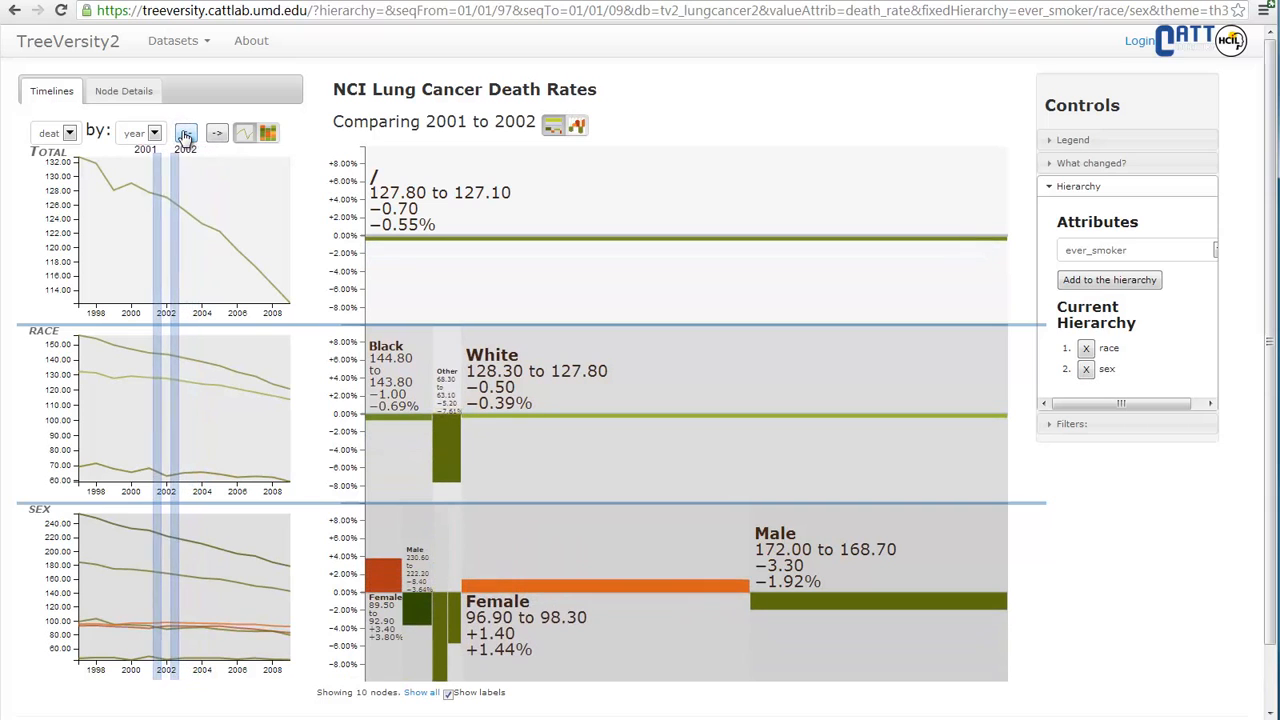
{"action": "left_click", "coordinate": [186, 136]}
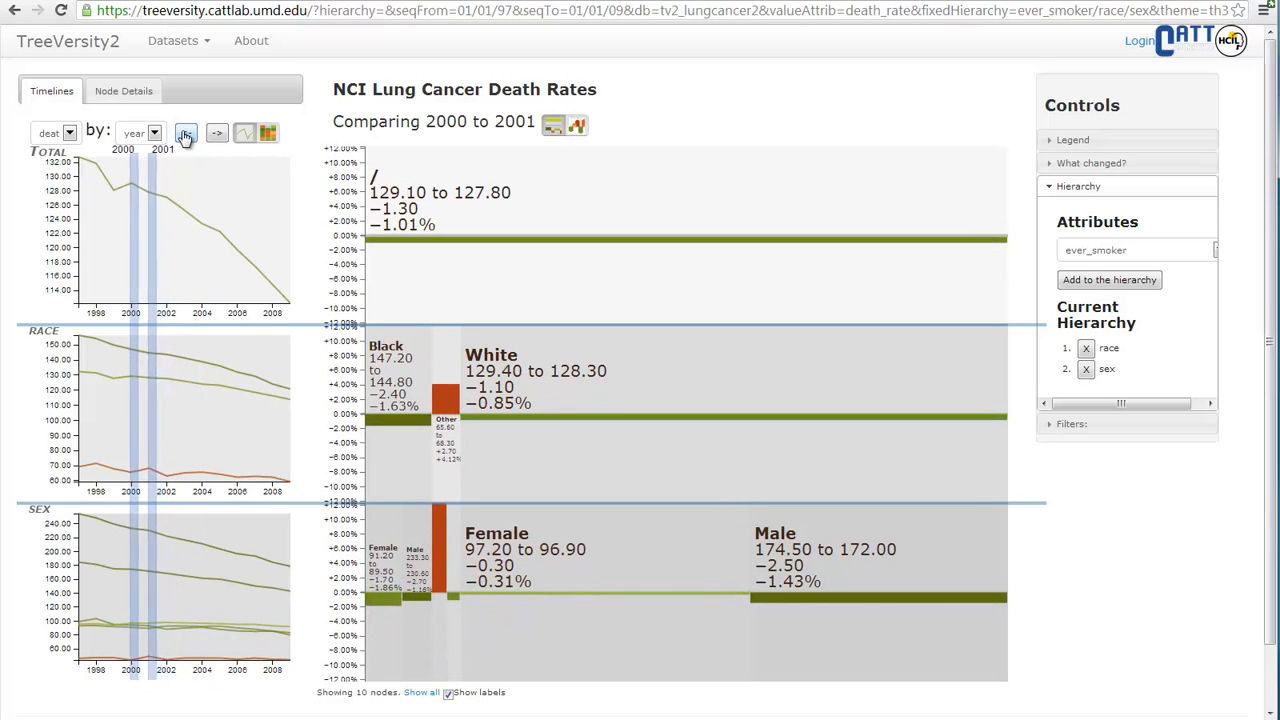
{"action": "left_click", "coordinate": [186, 136]}
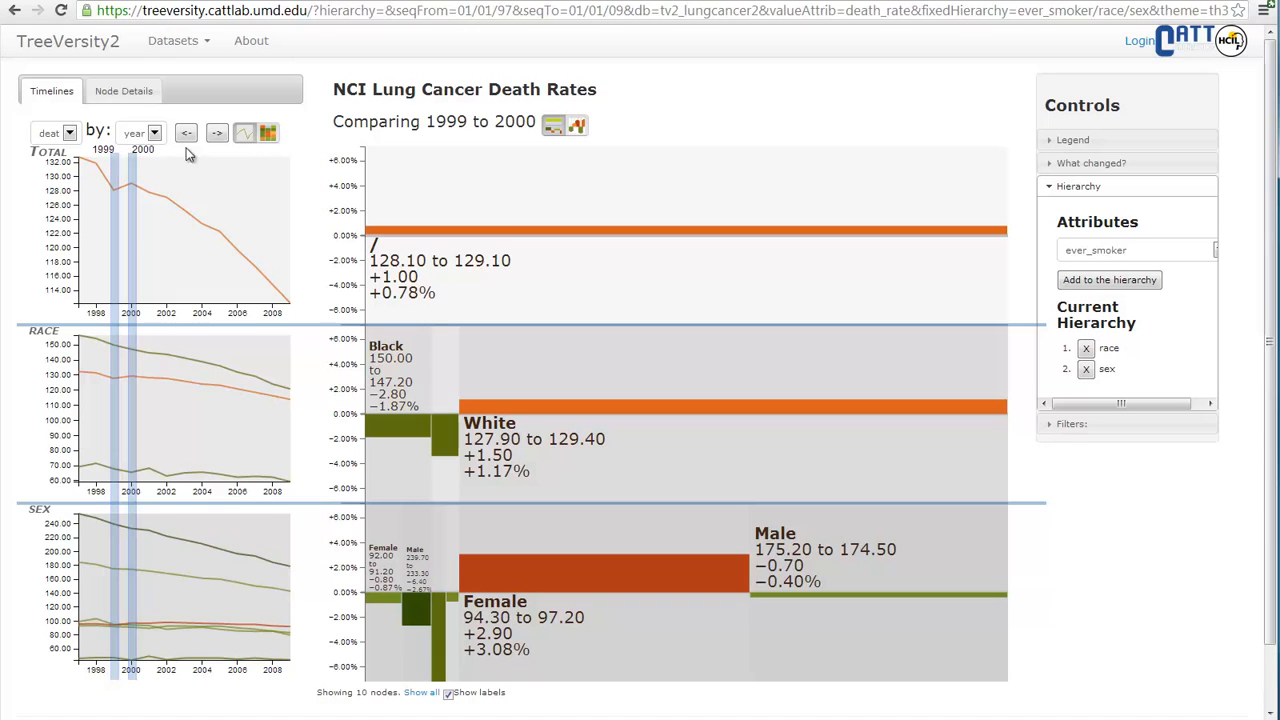
- Inspect the 1999–2000 details of the total node and of the Black, Other and White race nodes
{"action": "mouse_move", "coordinate": [578, 196]}
{"action": "mouse_move", "coordinate": [380, 385]}
{"action": "mouse_move", "coordinate": [446, 384]}
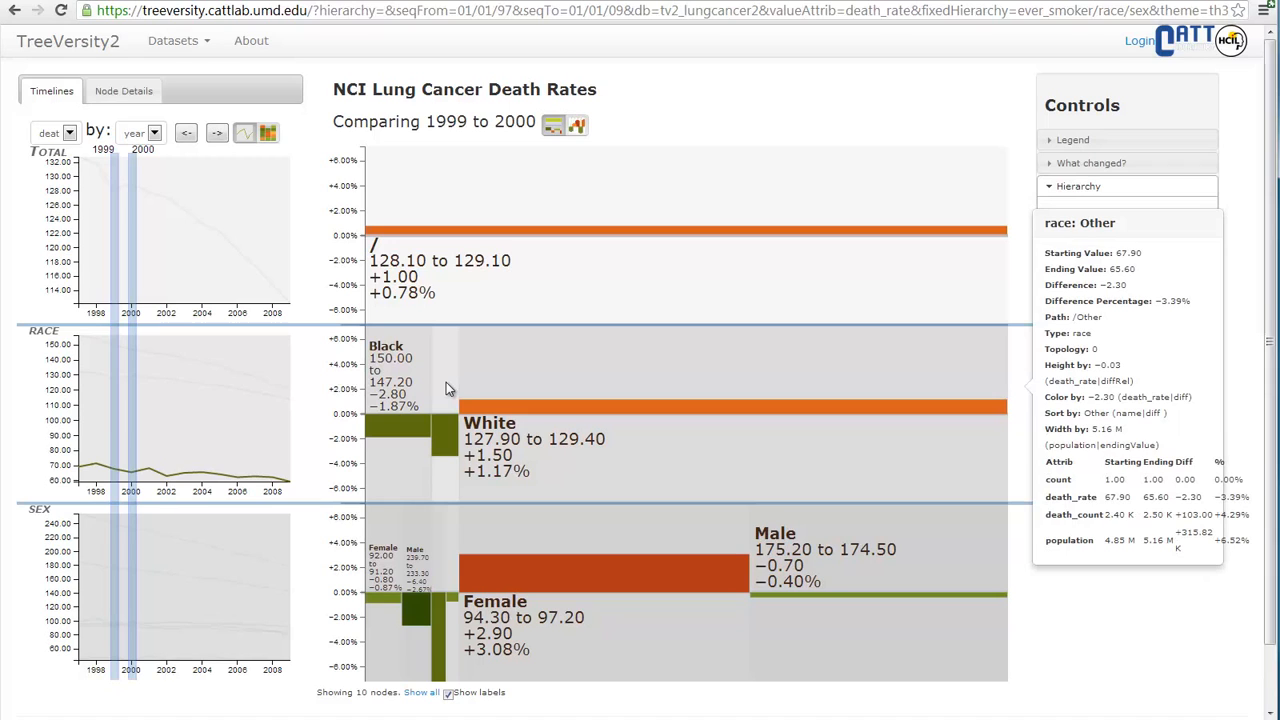
{"action": "mouse_move", "coordinate": [490, 389]}
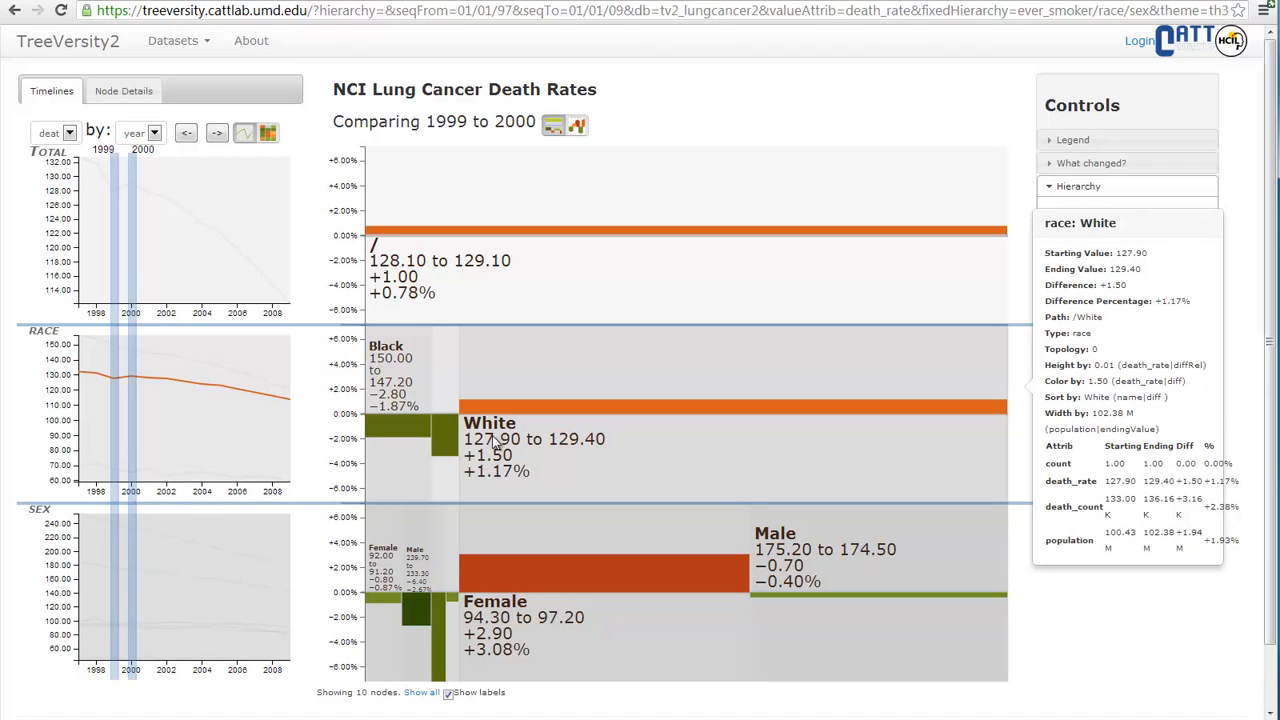
- Zoom into the White node, examine its Female and Male subgroups, and return to the full hierarchy
{"action": "left_click", "coordinate": [557, 450]}
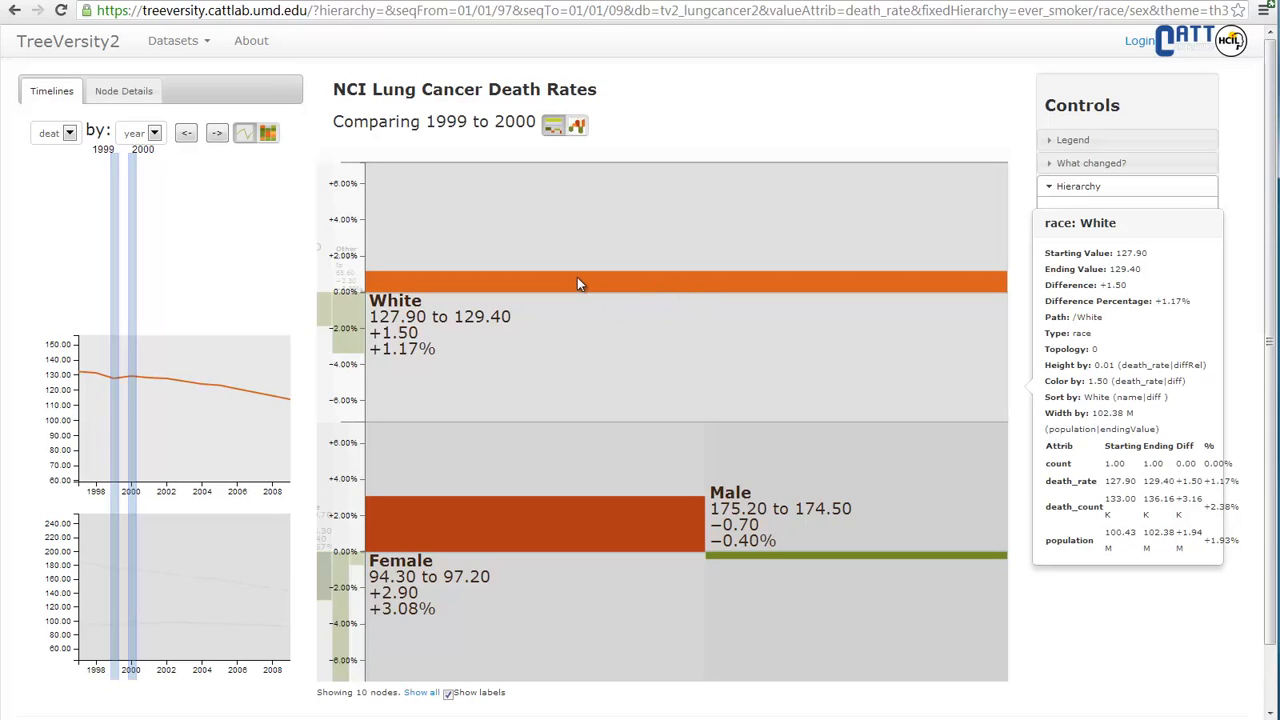
{"action": "mouse_move", "coordinate": [645, 581]}
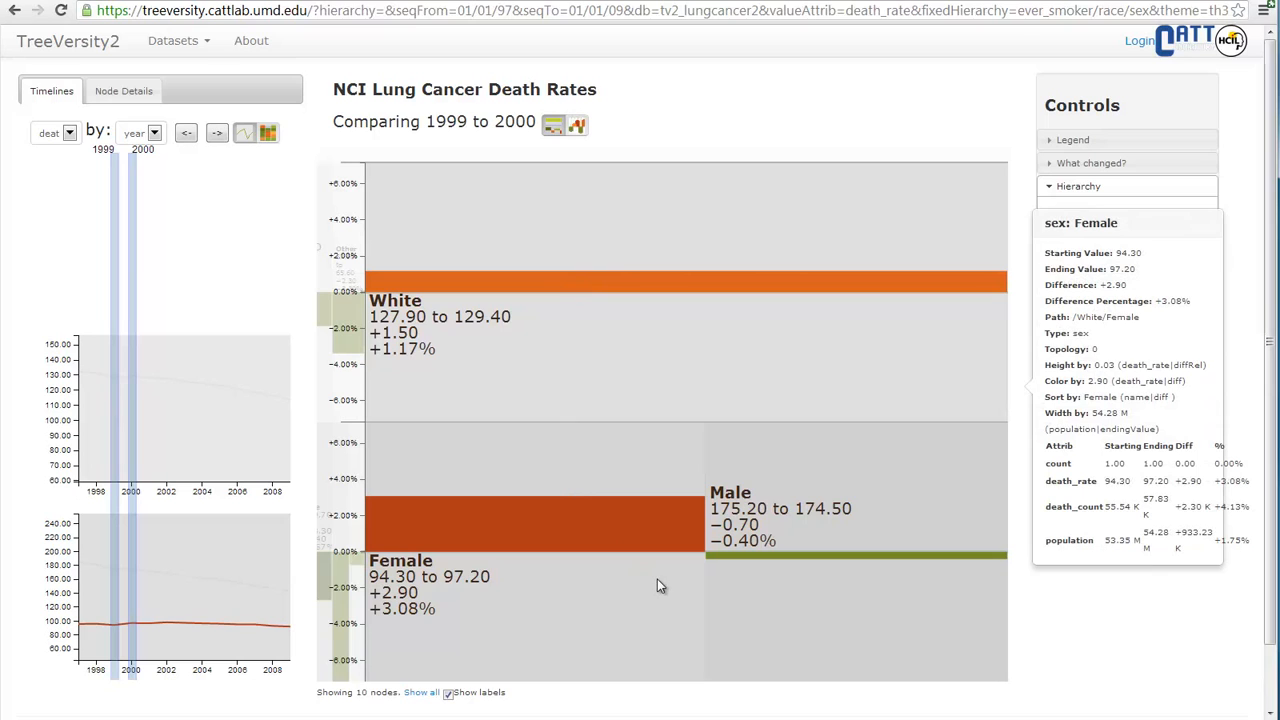
{"action": "mouse_move", "coordinate": [775, 577]}
{"action": "mouse_move", "coordinate": [838, 580]}
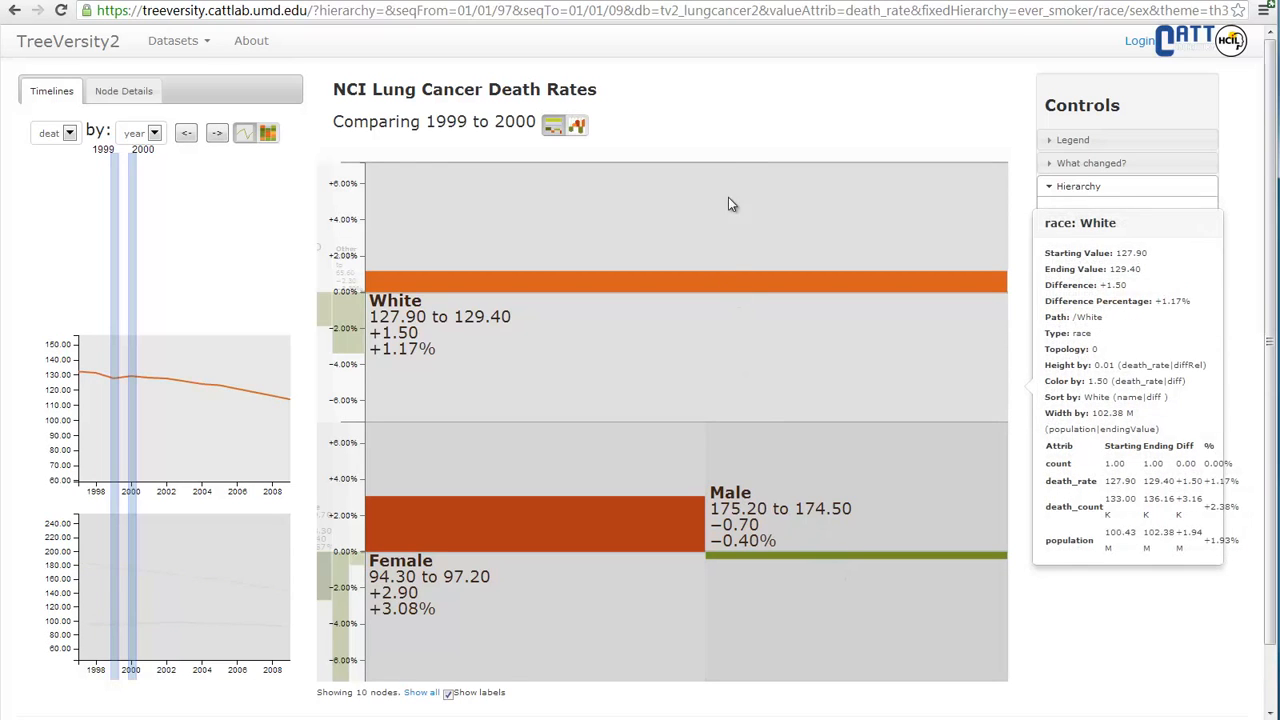
{"action": "left_click", "coordinate": [718, 157]}
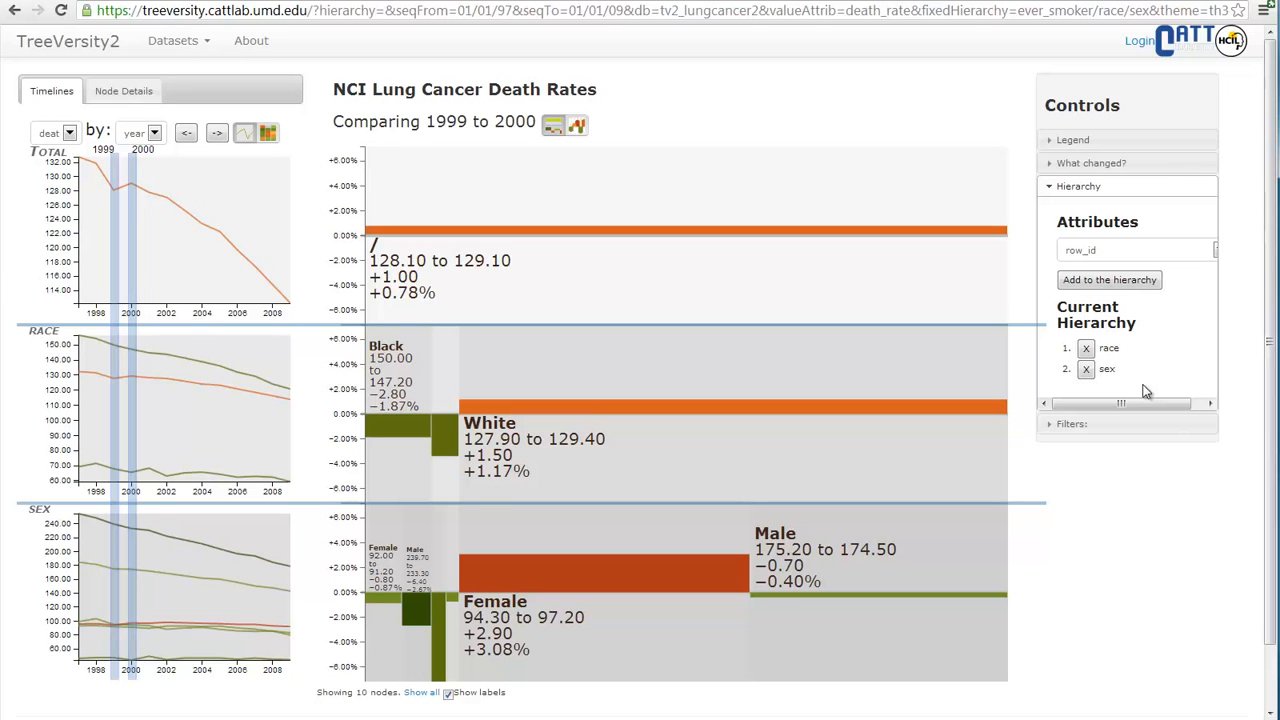
- Add the ever_smoker attribute to the hierarchy, place it as the first level above race and sex, and redraw the visualization
{"action": "left_click", "coordinate": [1111, 251]}
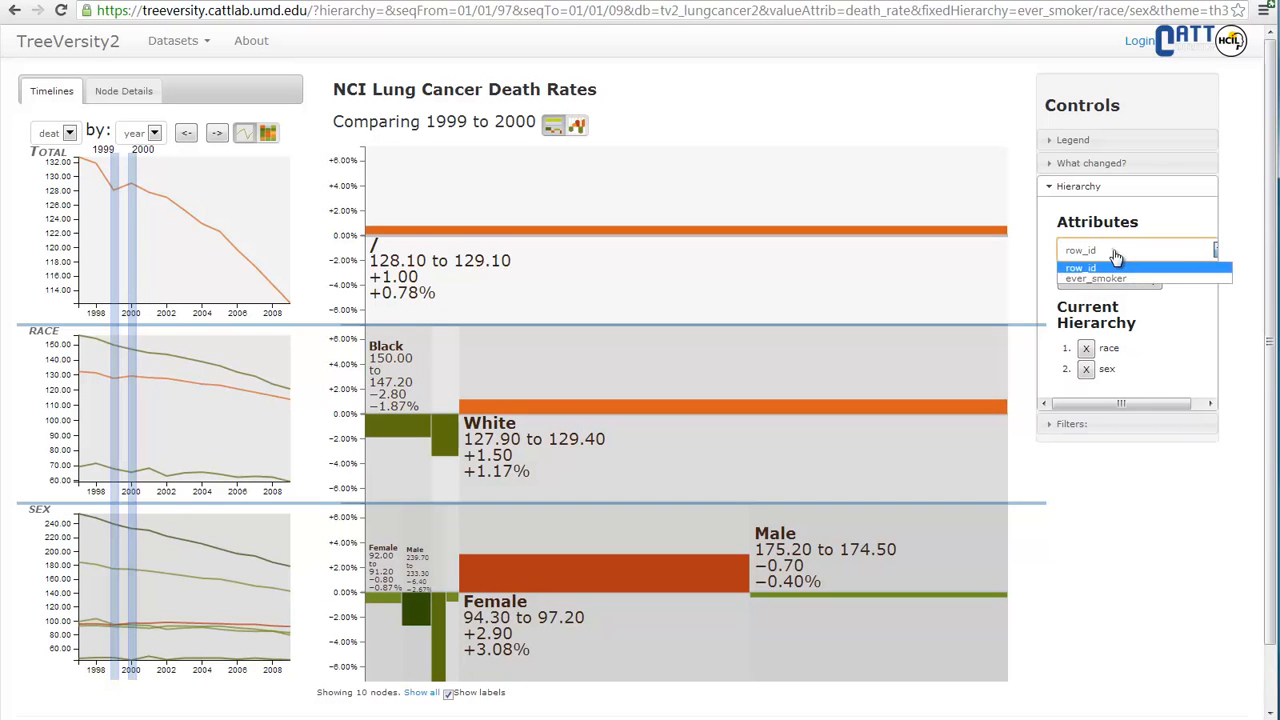
{"action": "left_click", "coordinate": [1112, 280]}
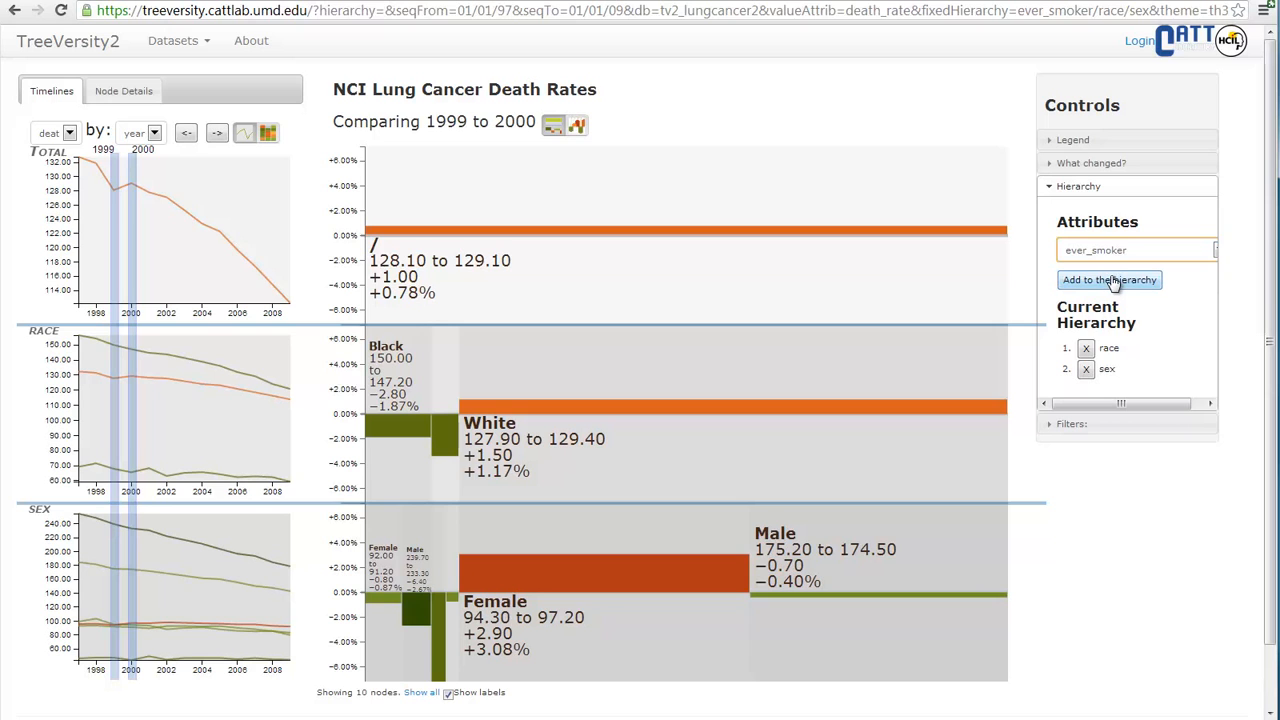
{"action": "left_click", "coordinate": [1113, 281]}
{"action": "left_click_drag", "start_coordinate": [1120, 390], "coordinate": [1122, 348]}
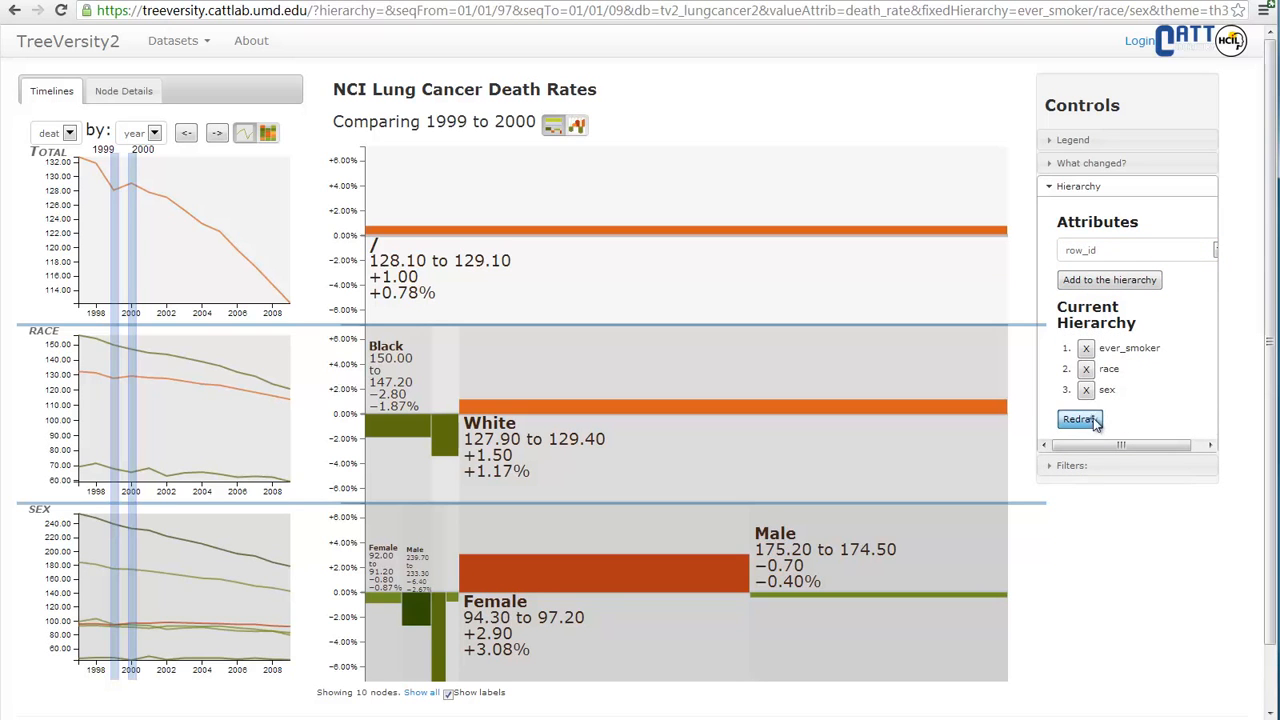
{"action": "left_click", "coordinate": [1094, 420]}
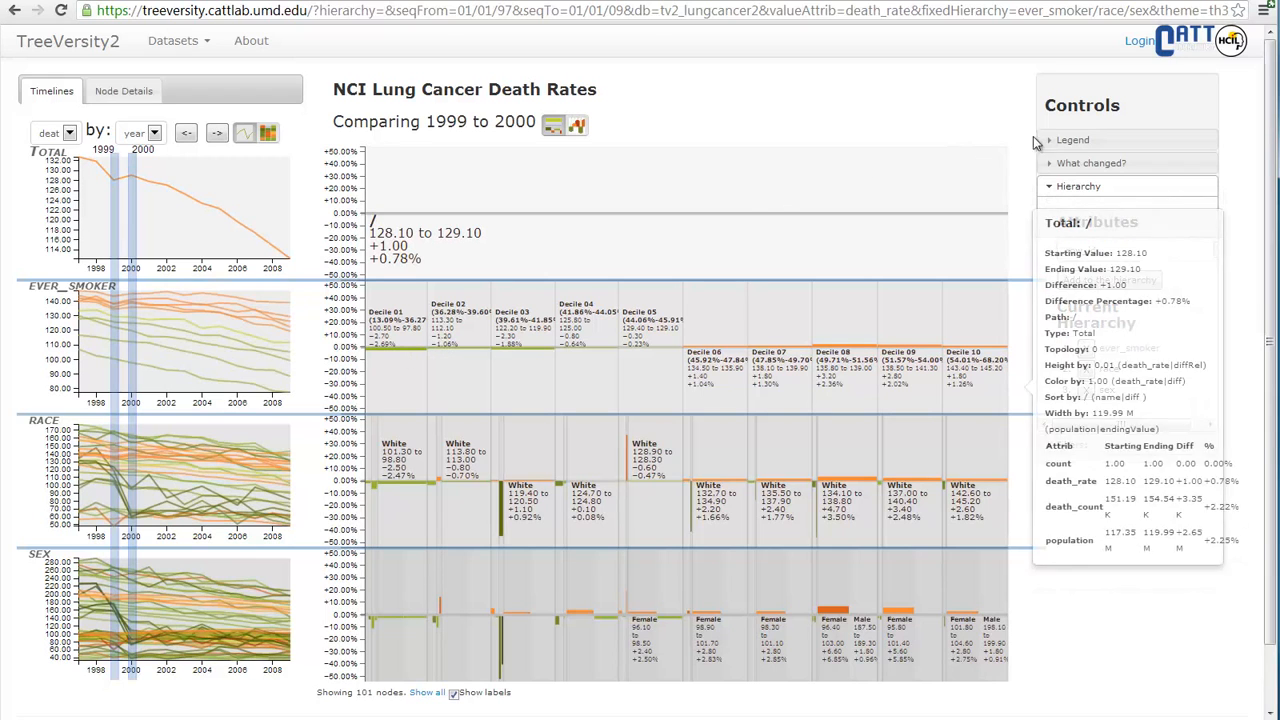
- Enable the fourth root scale for the bar heights in the legend settings
{"action": "left_click", "coordinate": [1097, 141]}
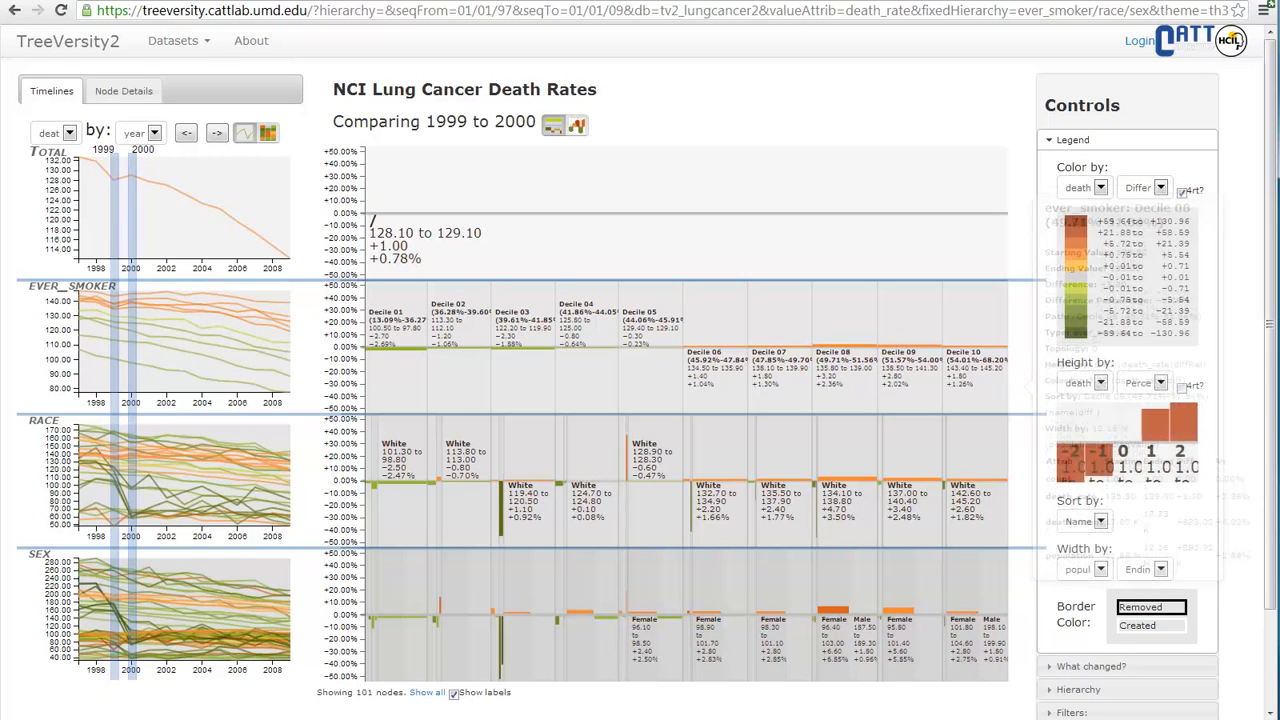
{"action": "left_click", "coordinate": [1183, 389]}
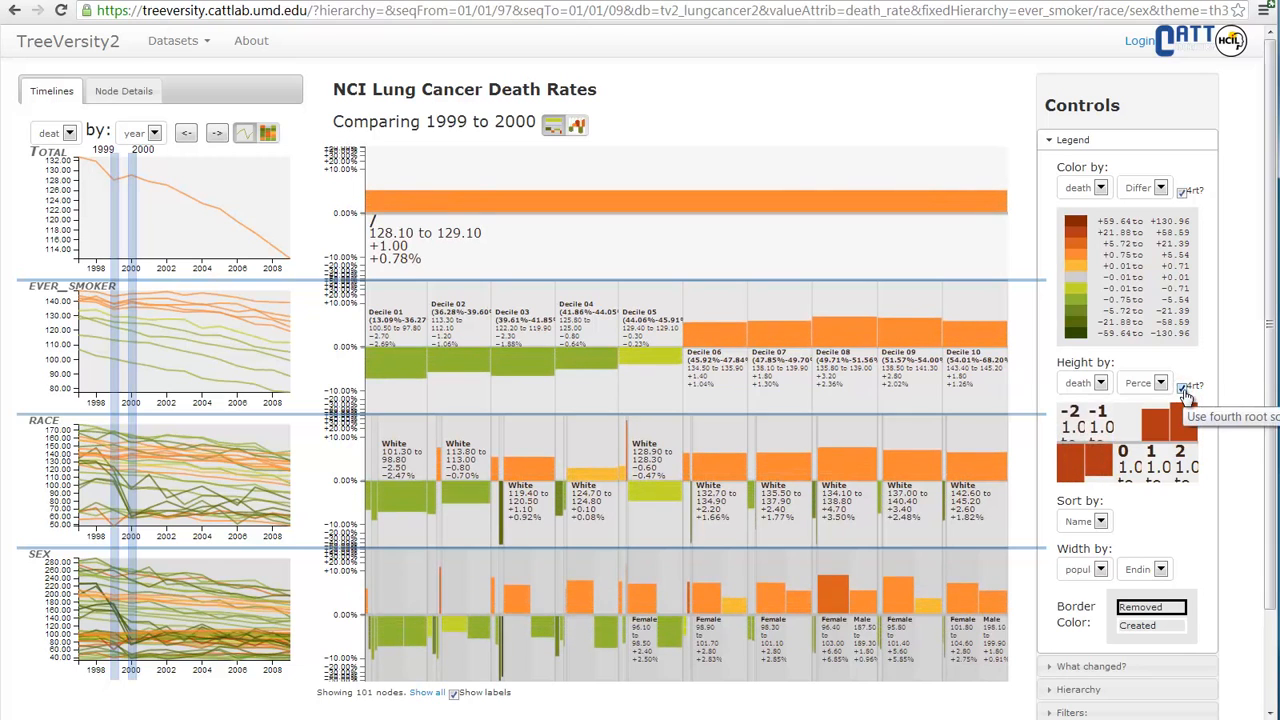
{"action": "mouse_move", "coordinate": [396, 384]}
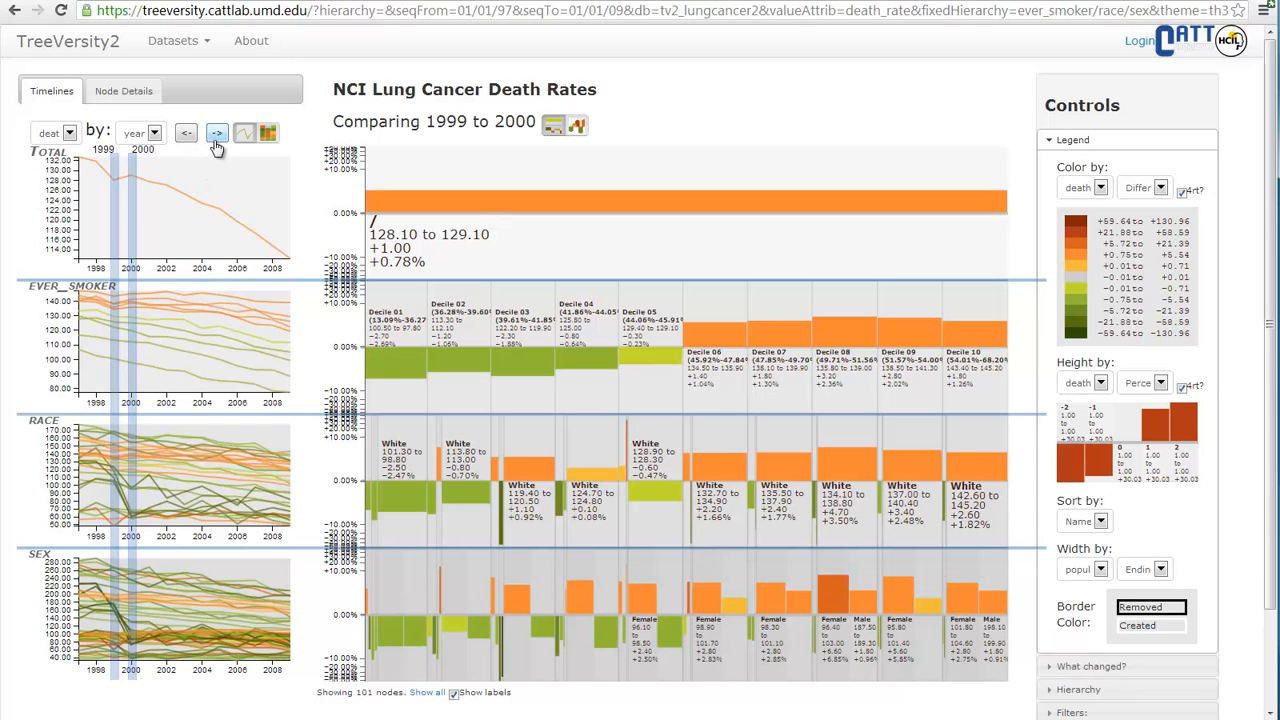
- Step the comparison forward to 2001–2002 and back to 1999–2000, and inspect the Other race node under Decile 03
{"action": "left_click", "coordinate": [217, 135]}
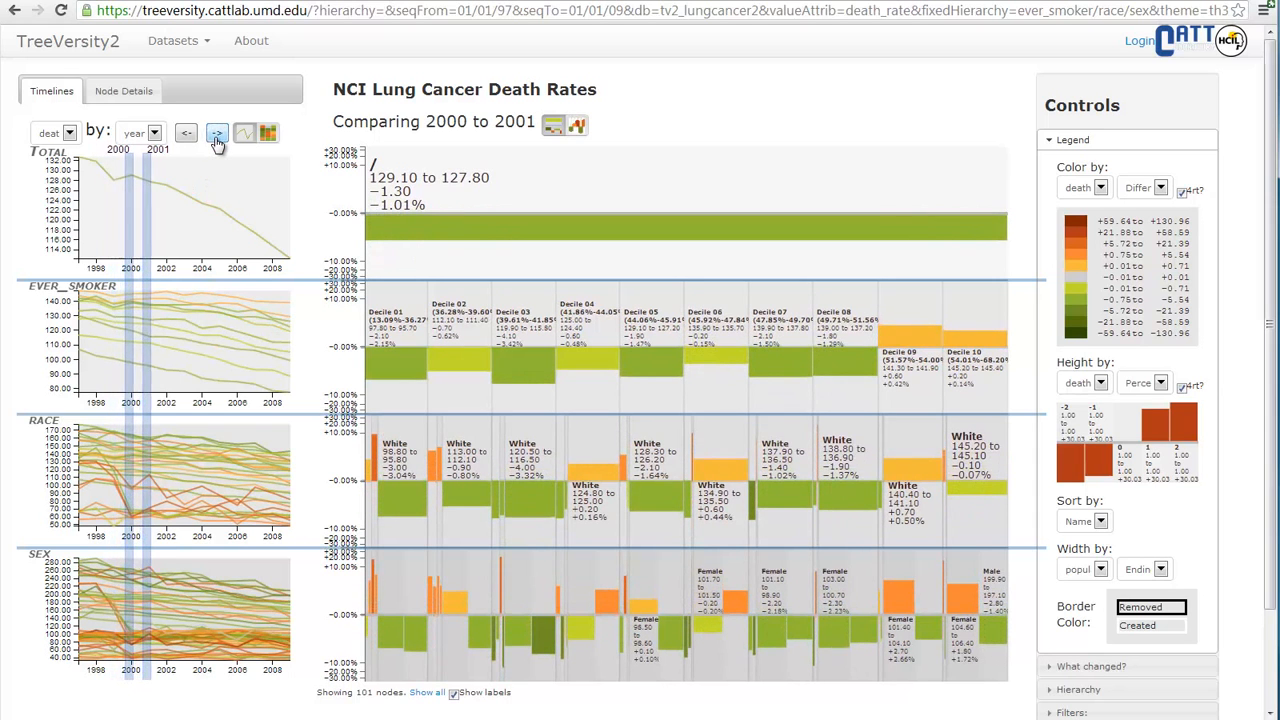
{"action": "left_click", "coordinate": [217, 136]}
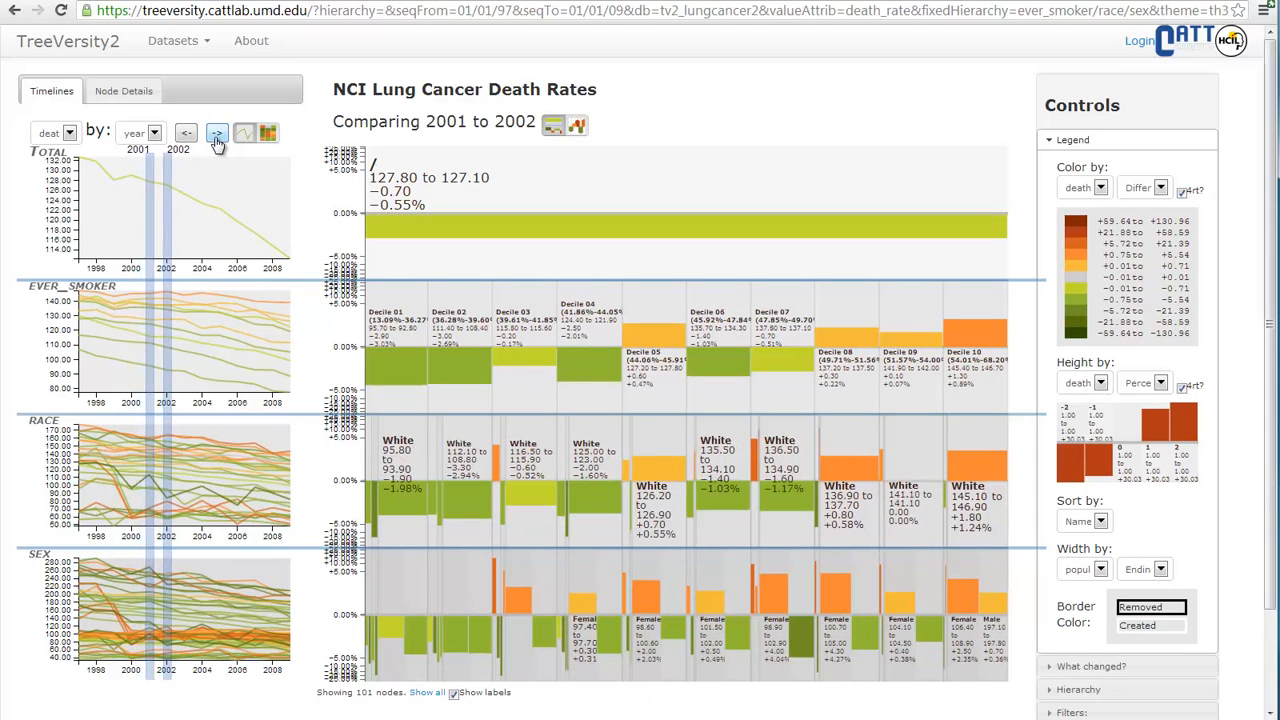
{"action": "left_click", "coordinate": [187, 133]}
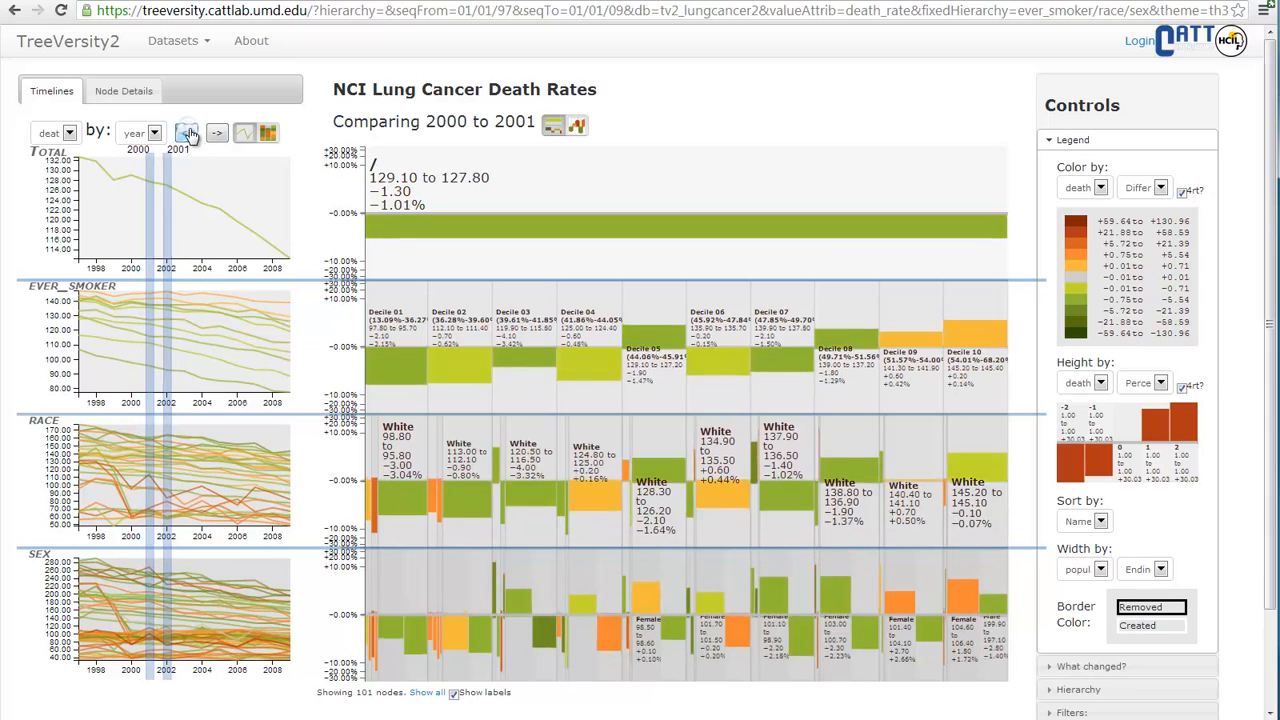
{"action": "left_click", "coordinate": [187, 133]}
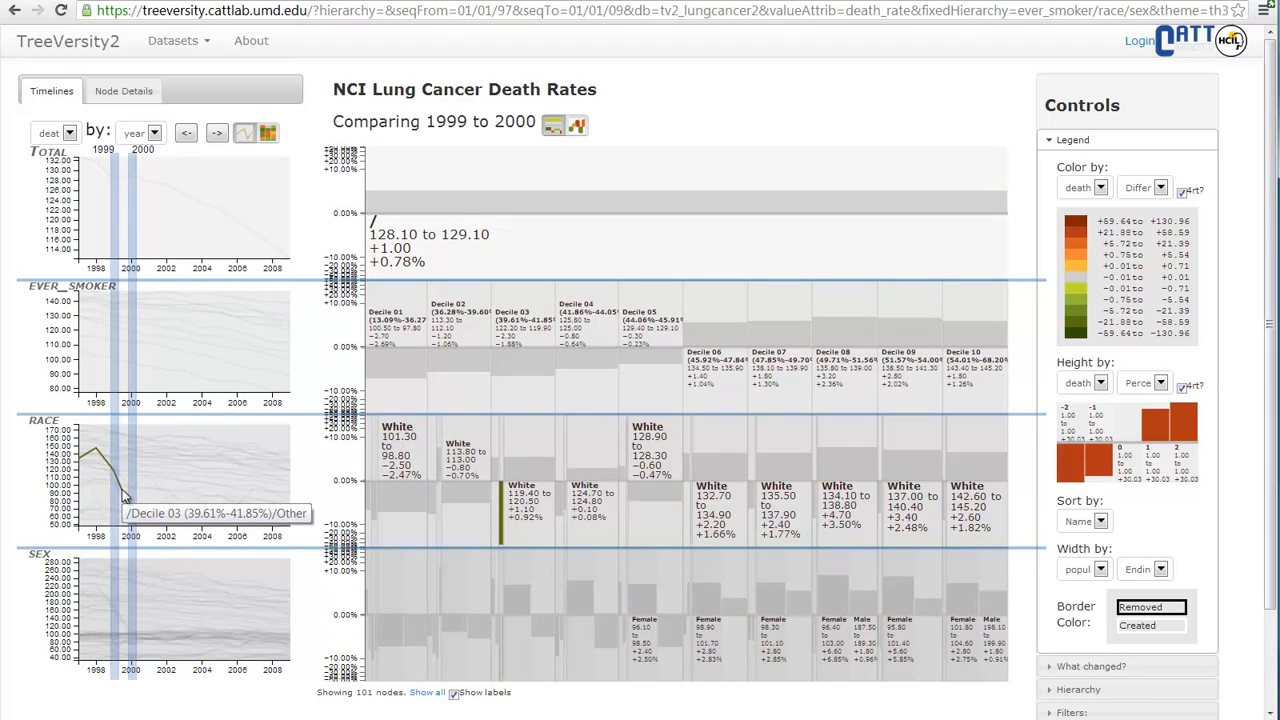
{"action": "mouse_move", "coordinate": [504, 513]}
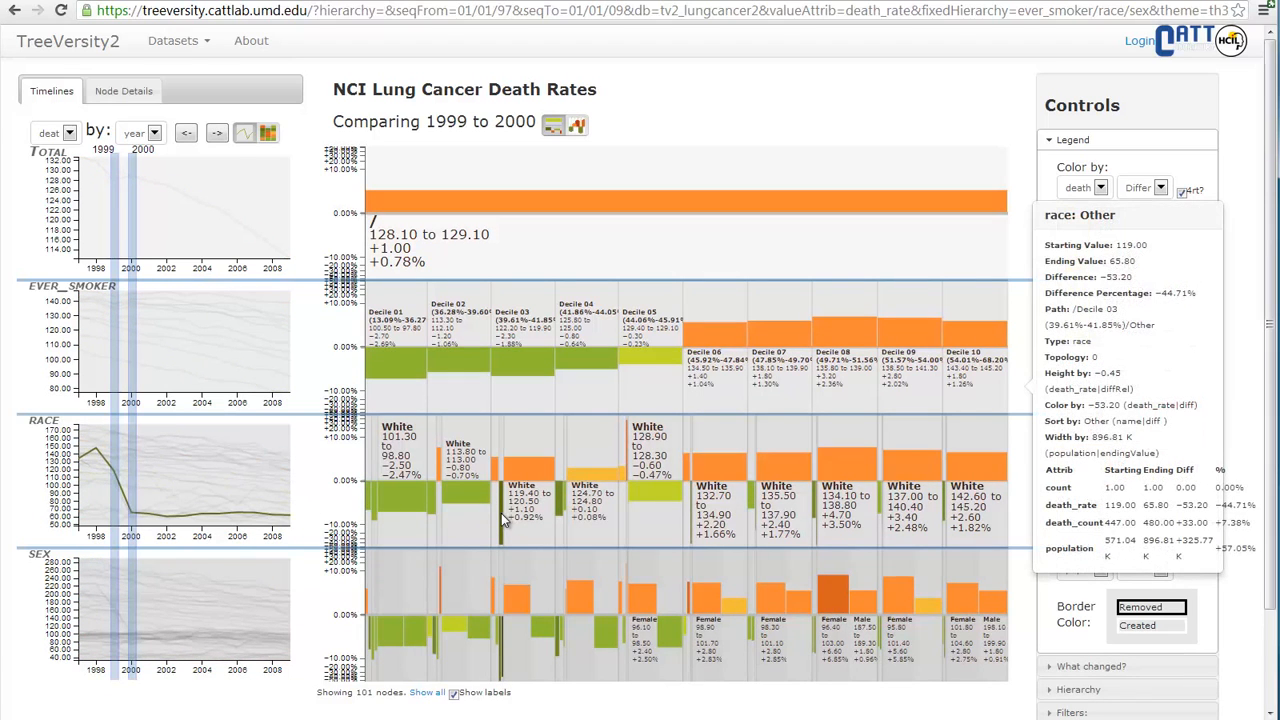